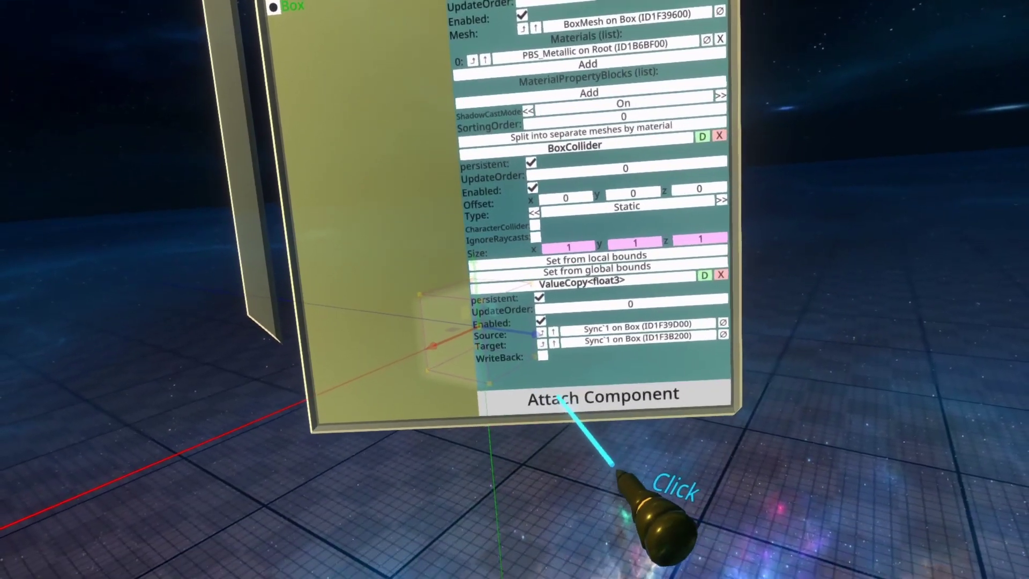
Attach a Slider component from the Interaction category to the Box slot.
left_click(545, 487)
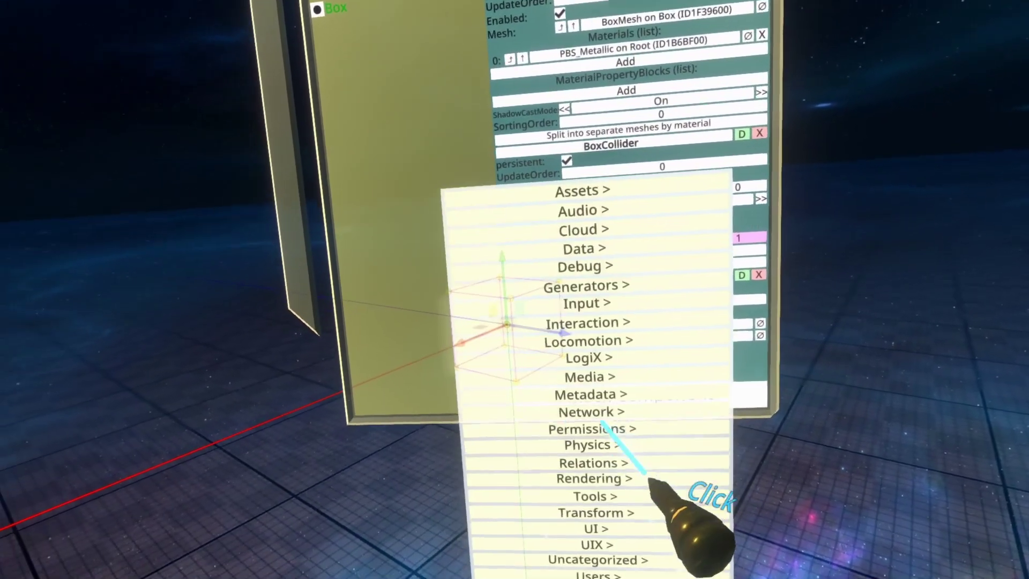
left_click(601, 413)
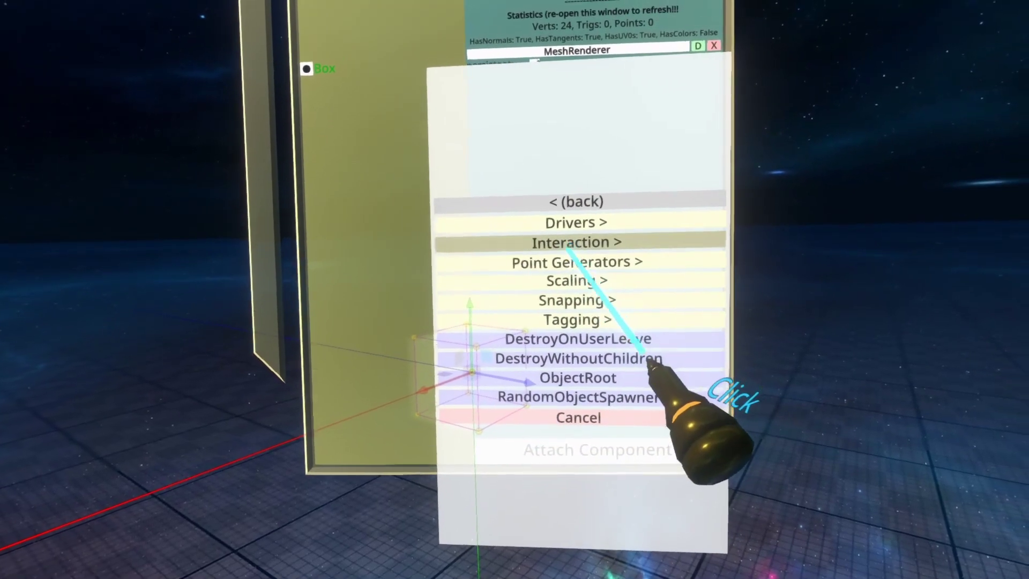
left_click(574, 241)
left_click(568, 370)
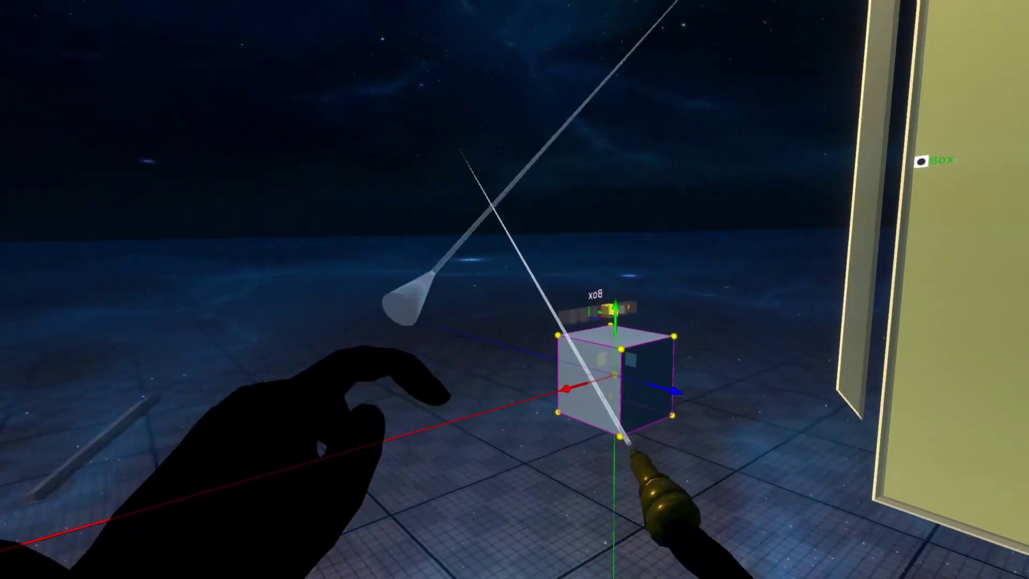
Deselect the box and grab it repeatedly to test how it moves with the Slider component.
key("t")
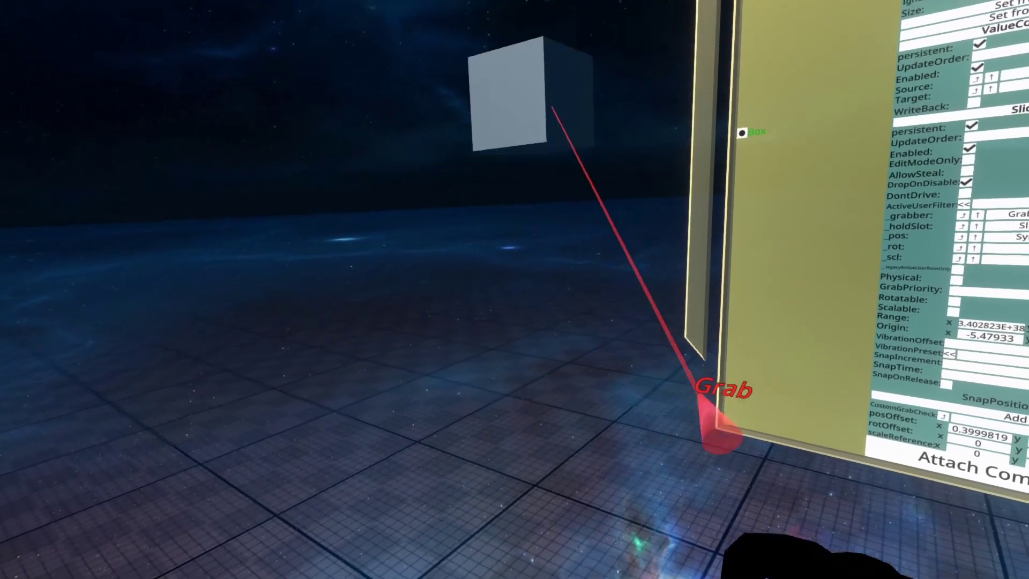
left_click_drag(552, 107, 485, 279)
left_click_drag(456, 453, 533, 423)
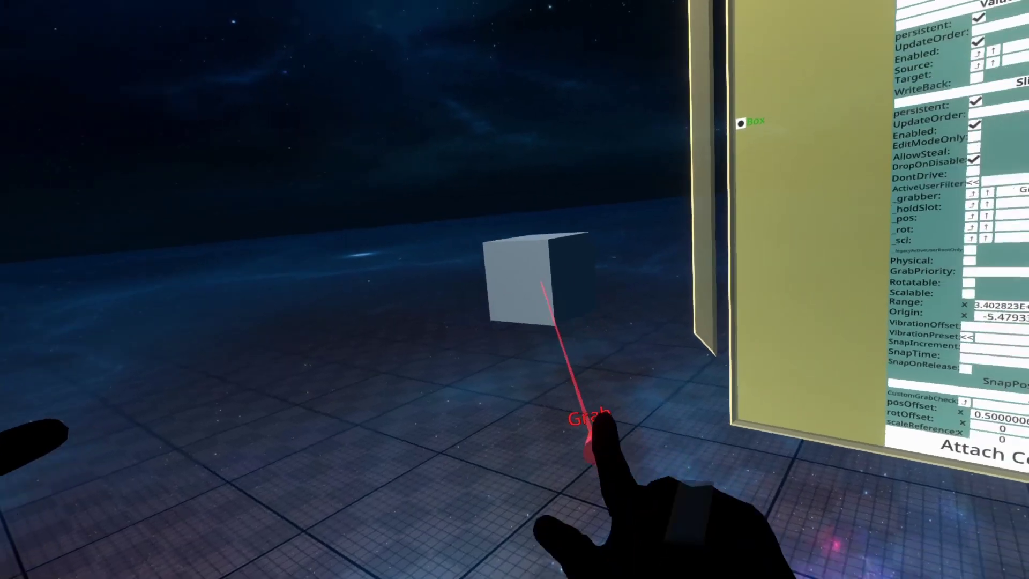
left_click_drag(542, 281, 498, 250)
left_click_drag(508, 401, 517, 289)
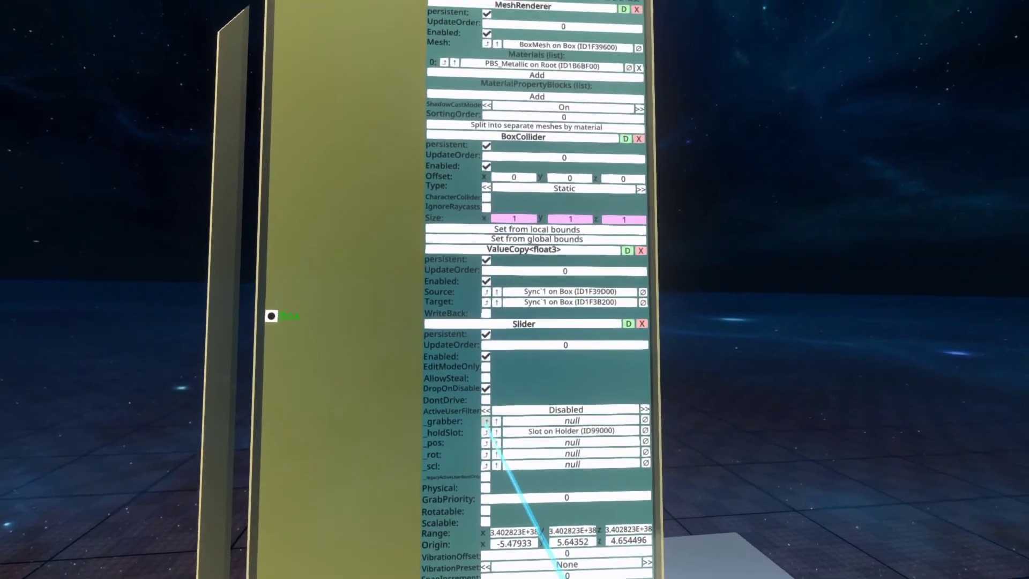
Enable DontDrive on the Box's Slider component and bring the slot's Position values into view.
left_click(483, 383)
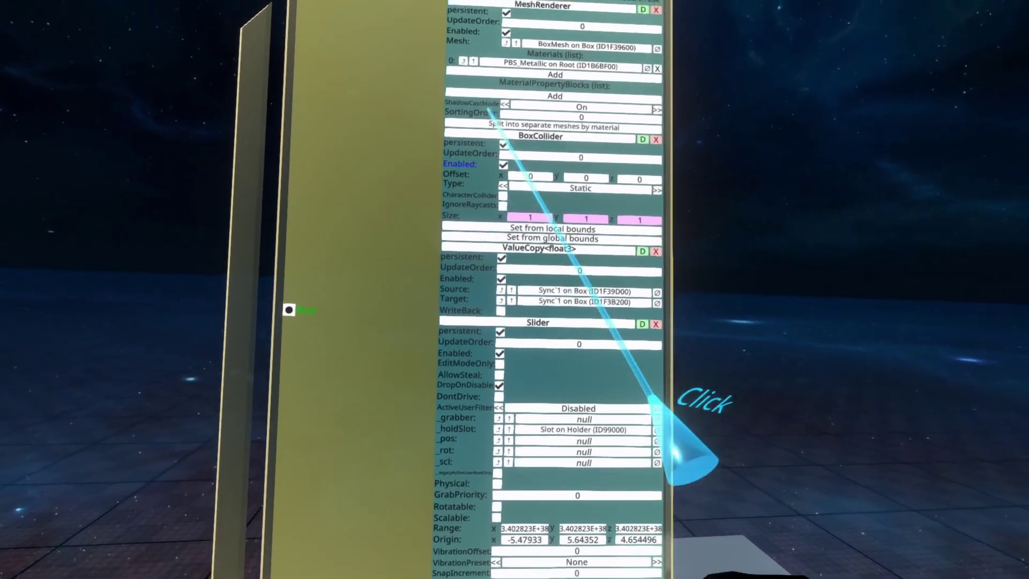
left_click(657, 506)
scroll(638, 514, "down", 10)
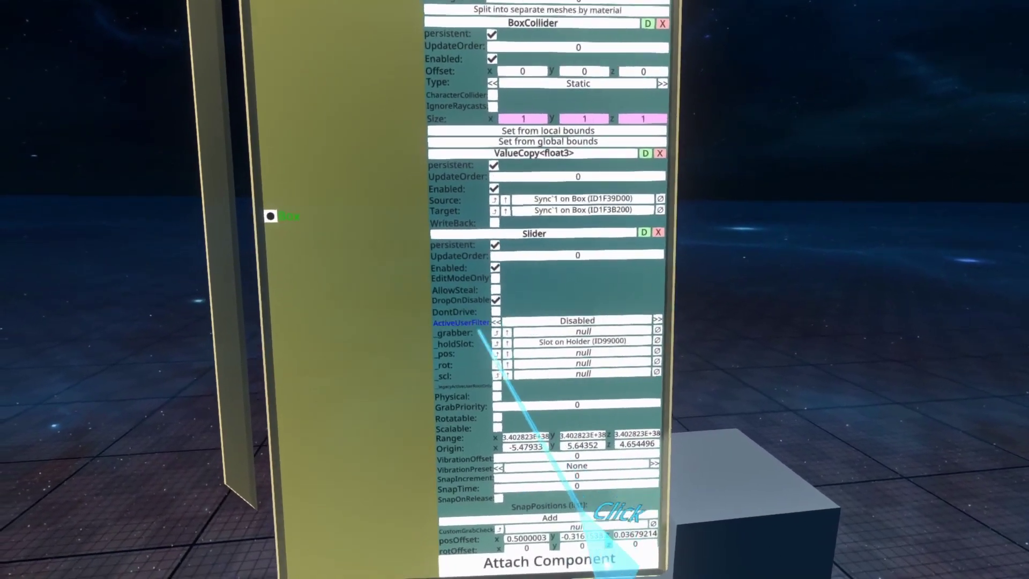
scroll(643, 530, "up", 15)
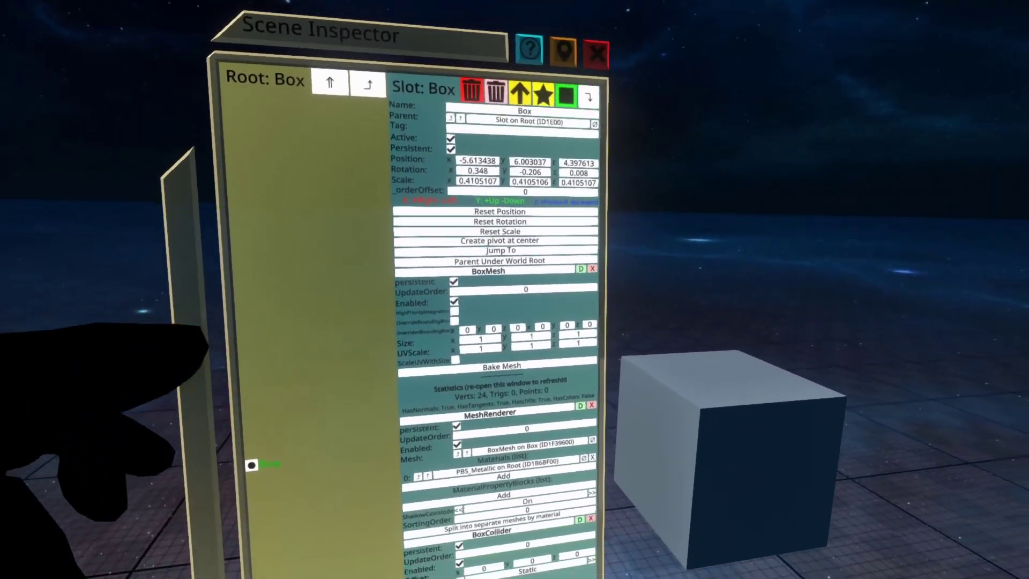
left_click_drag(456, 528, 455, 155)
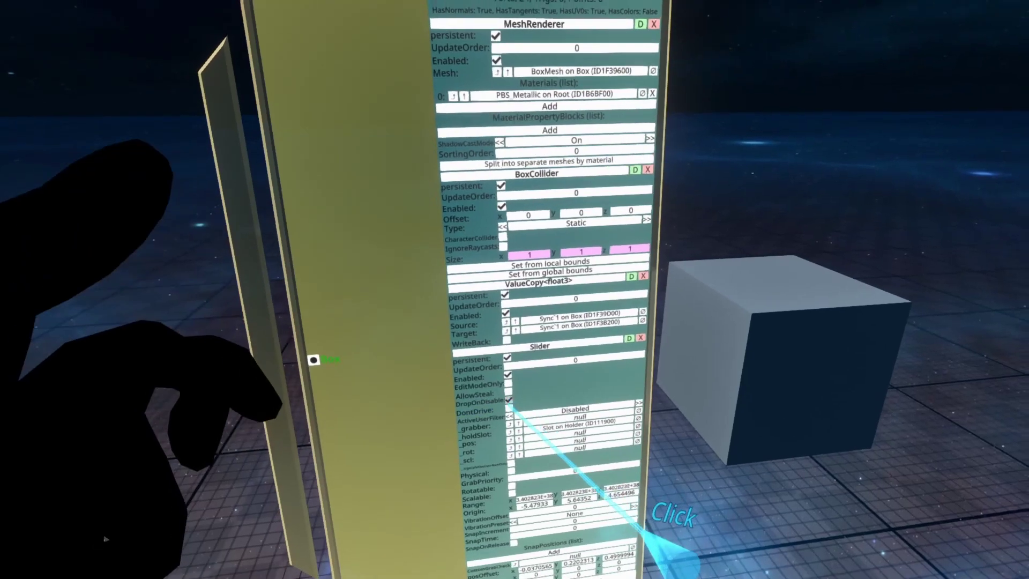
left_click_drag(509, 405, 505, 422)
left_click_drag(454, 214, 455, 483)
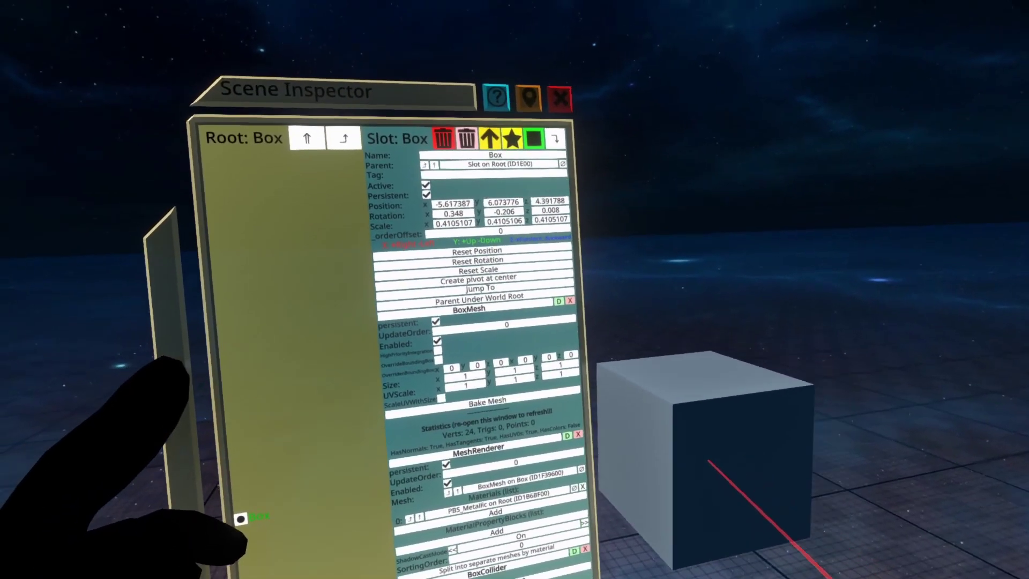
Grab and move the cube several times to check how its Position values respond with DontDrive enabled.
left_click_drag(707, 460, 813, 511)
left_click_drag(788, 421, 724, 406)
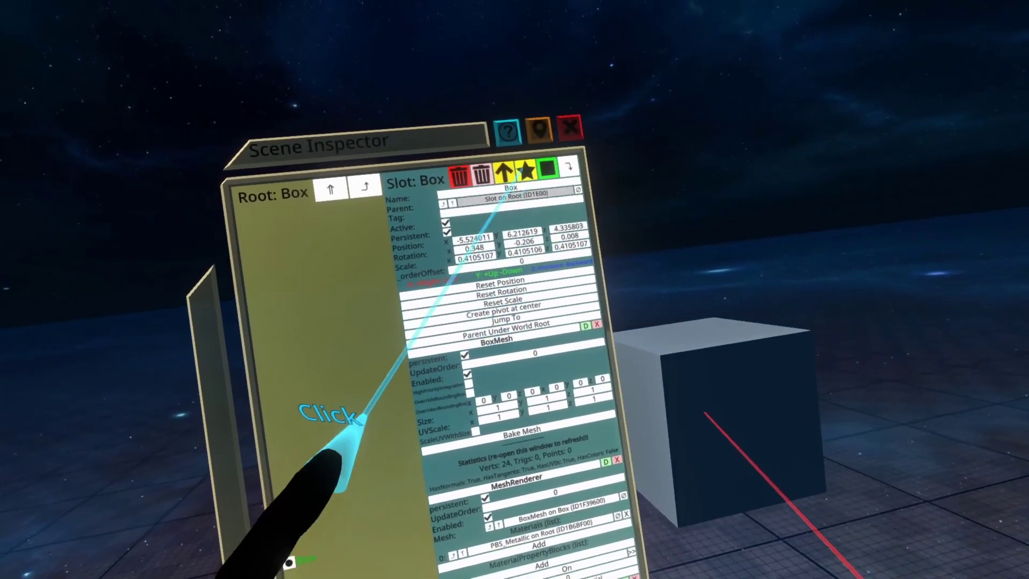
left_click_drag(705, 413, 756, 362)
left_click_drag(805, 294, 700, 343)
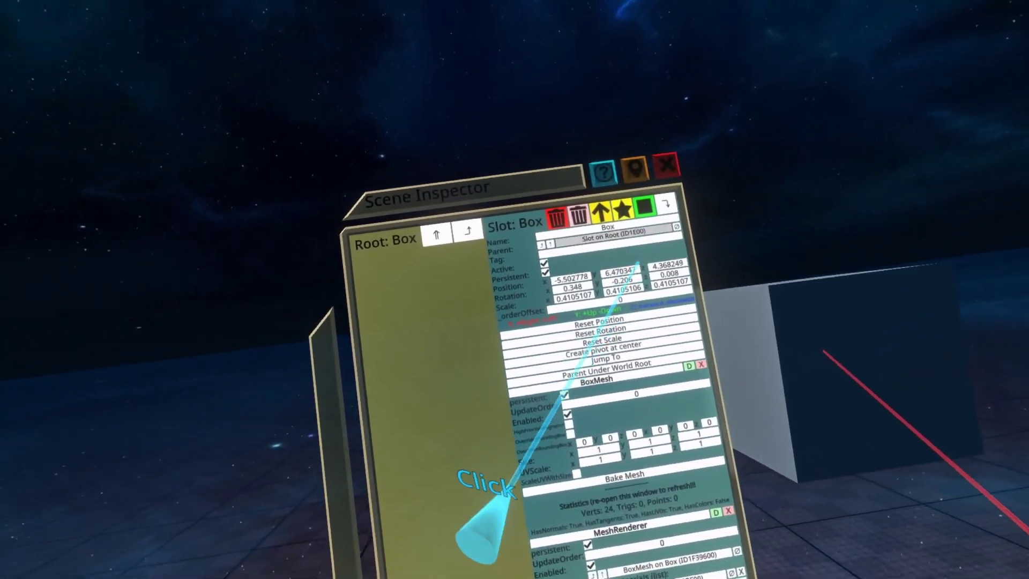
left_click_drag(879, 363, 705, 393)
Disable DontDrive on the Box's Slider component.
scroll(429, 402, "down", 10)
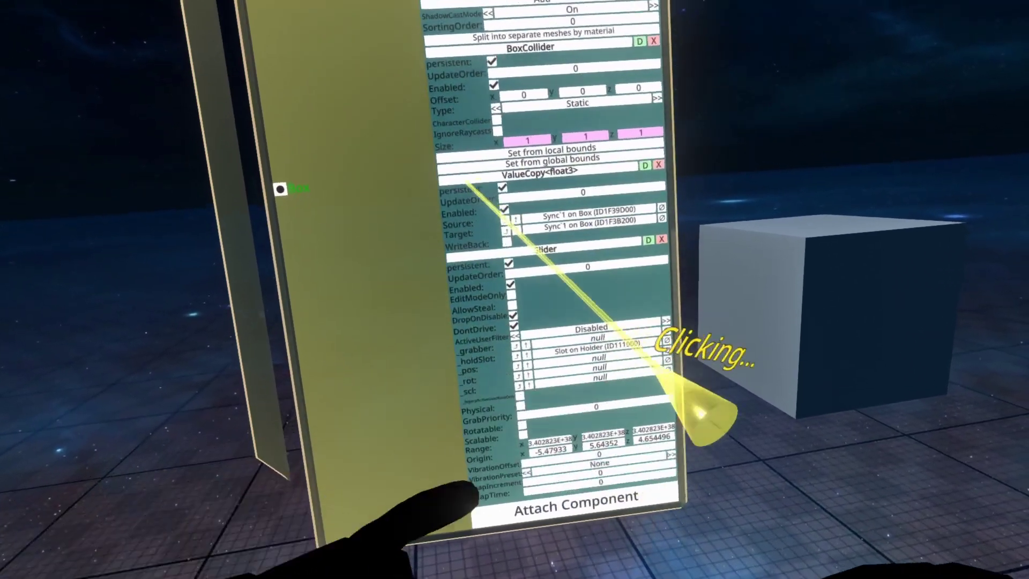
left_click_drag(466, 185, 538, 424)
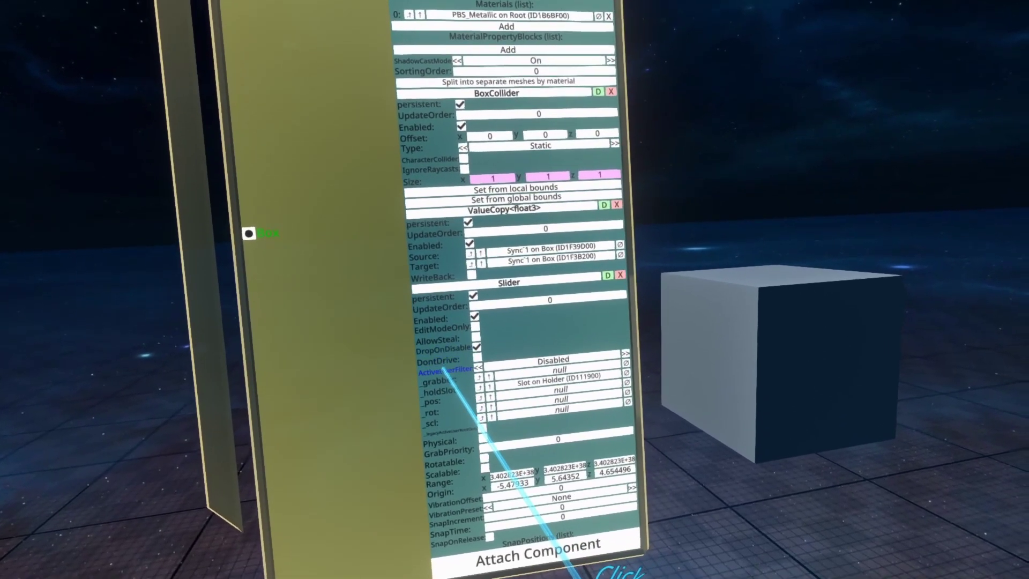
scroll(480, 366, "down", 3)
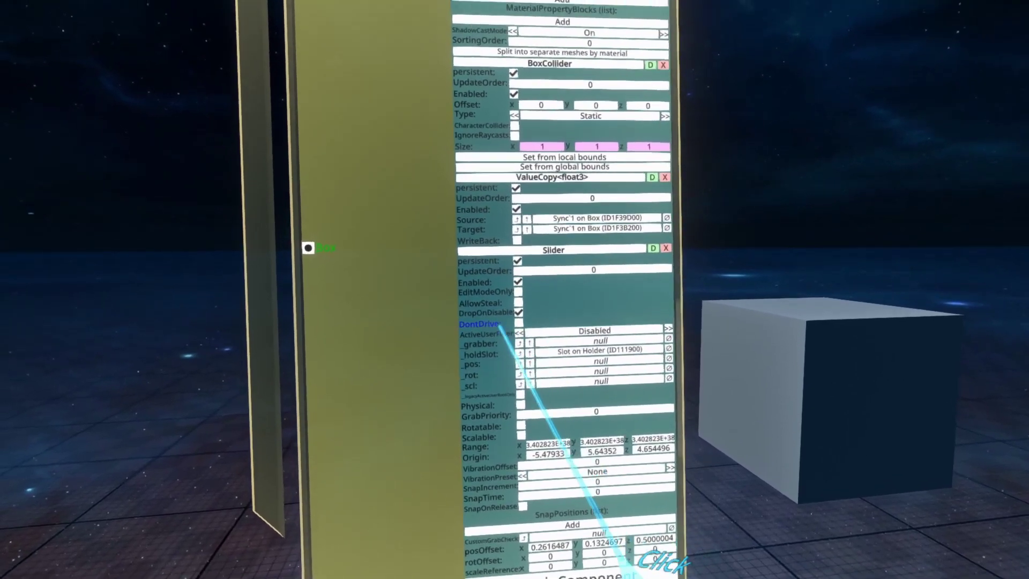
Cycle the Slider's ActiveUserFilter through ExcludeActiveUser, ActiveUserWhenPresent and OnlyActiveUser, back to Disabled.
left_click(519, 334)
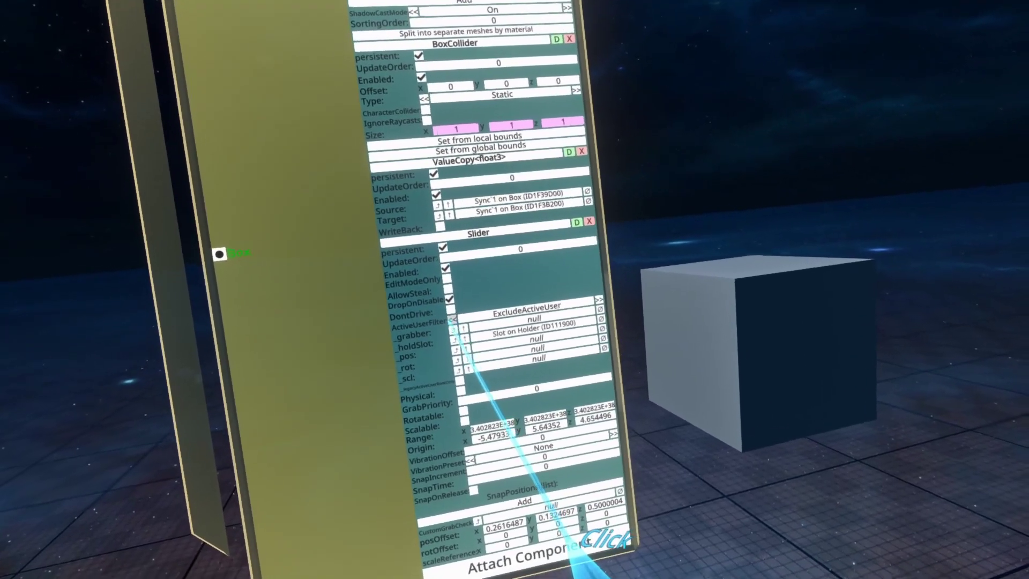
left_click(453, 320)
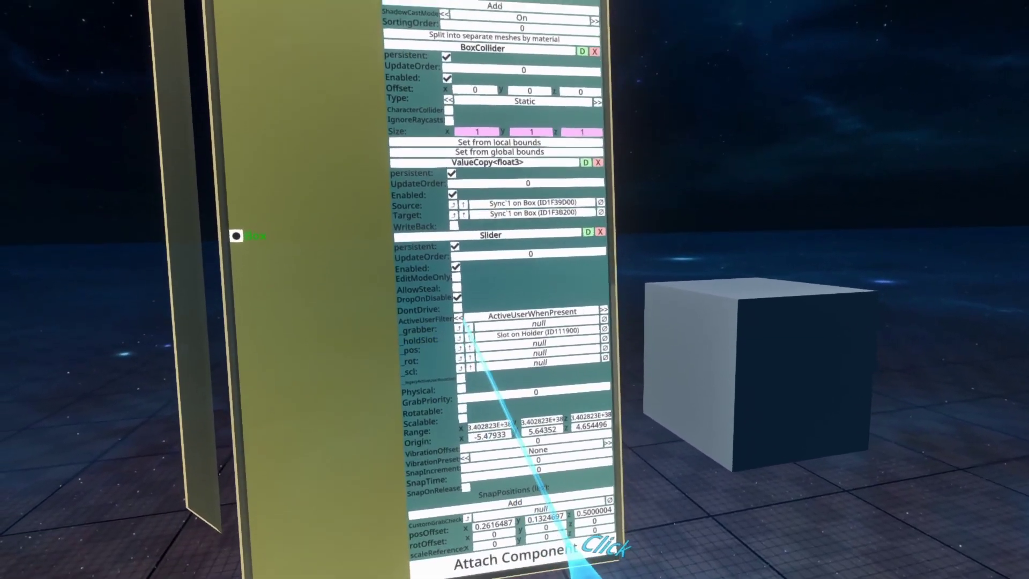
left_click(455, 323)
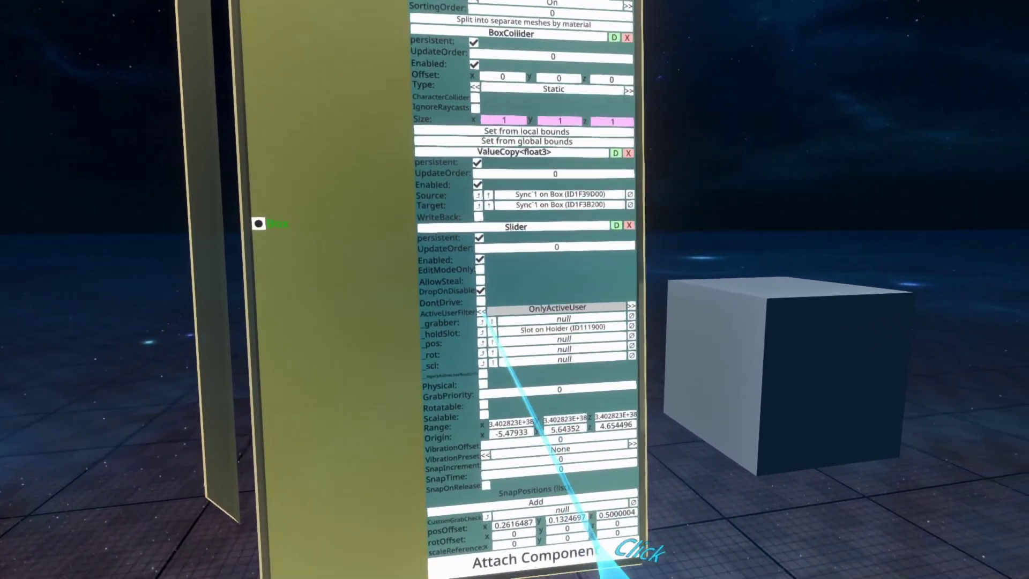
left_click(481, 312)
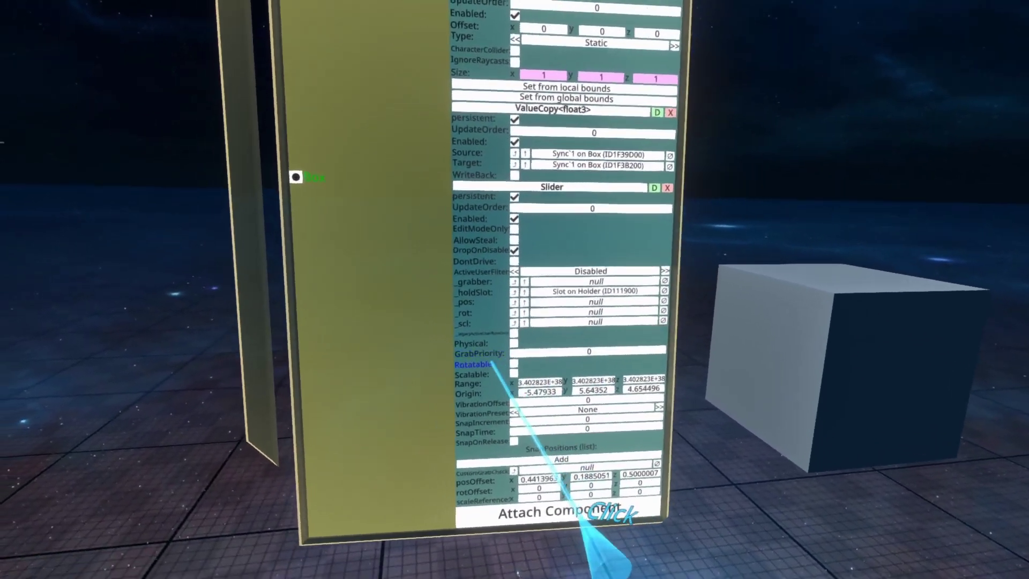
Test the Slider's Rotatable option by enabling it, turning the grabbed cube and disabling it again.
left_click(513, 364)
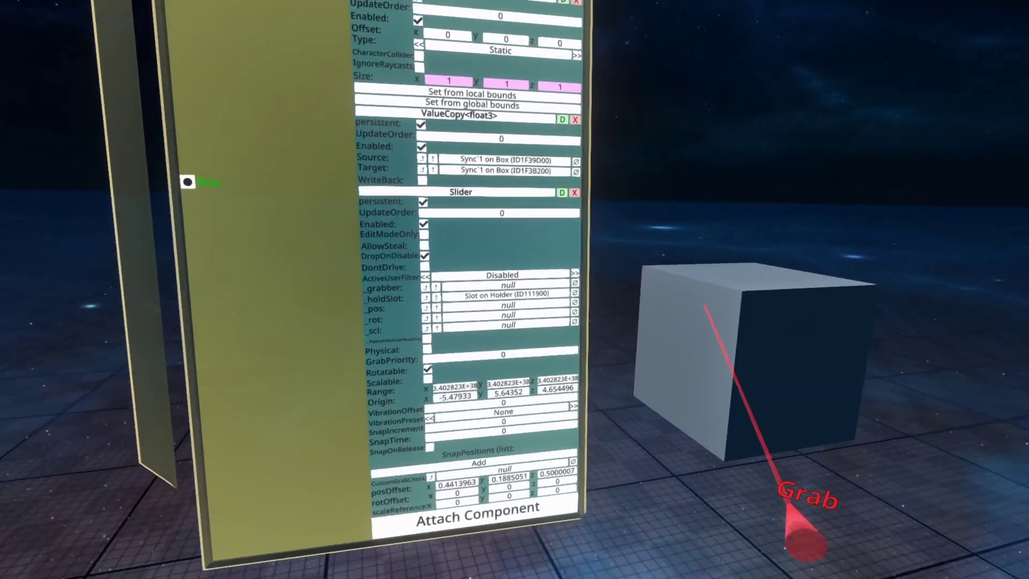
left_click_drag(705, 306, 597, 454)
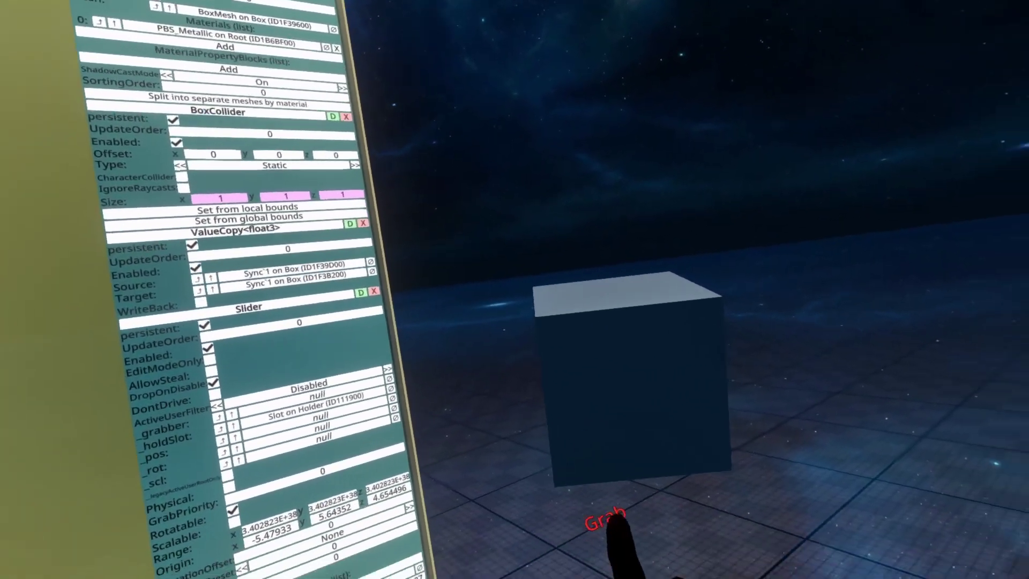
right_click(606, 518)
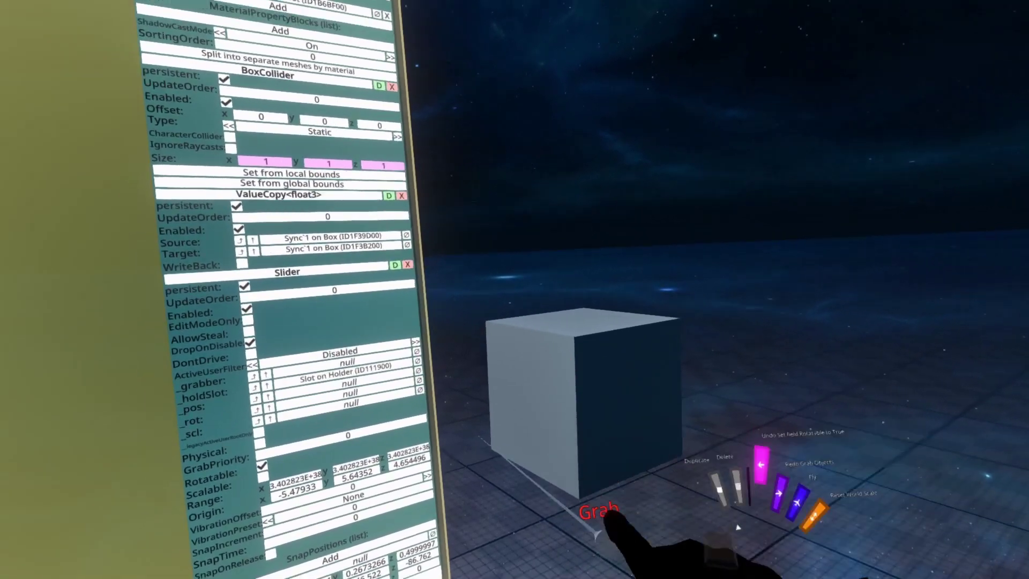
right_click(738, 527)
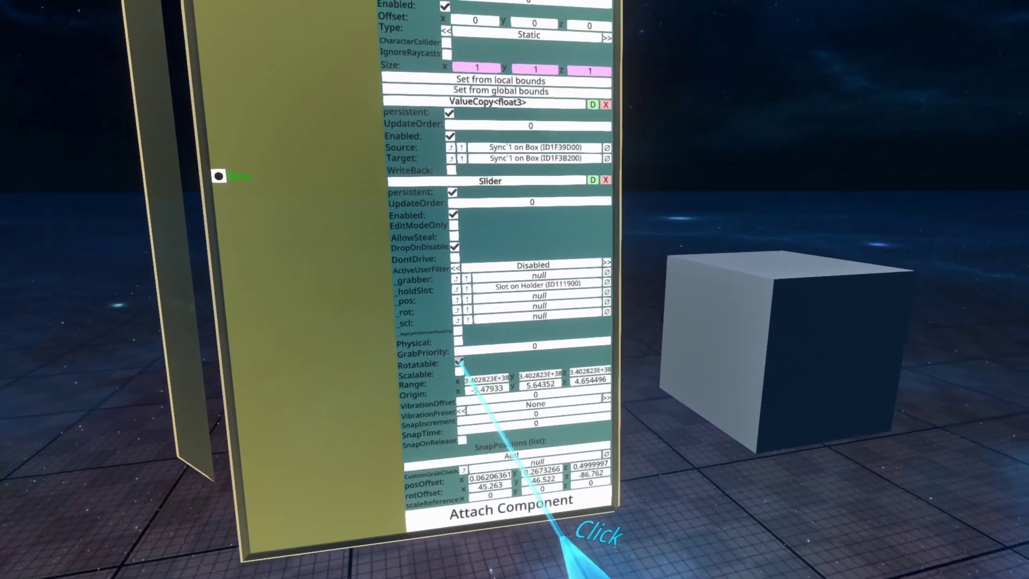
left_click(305, 500)
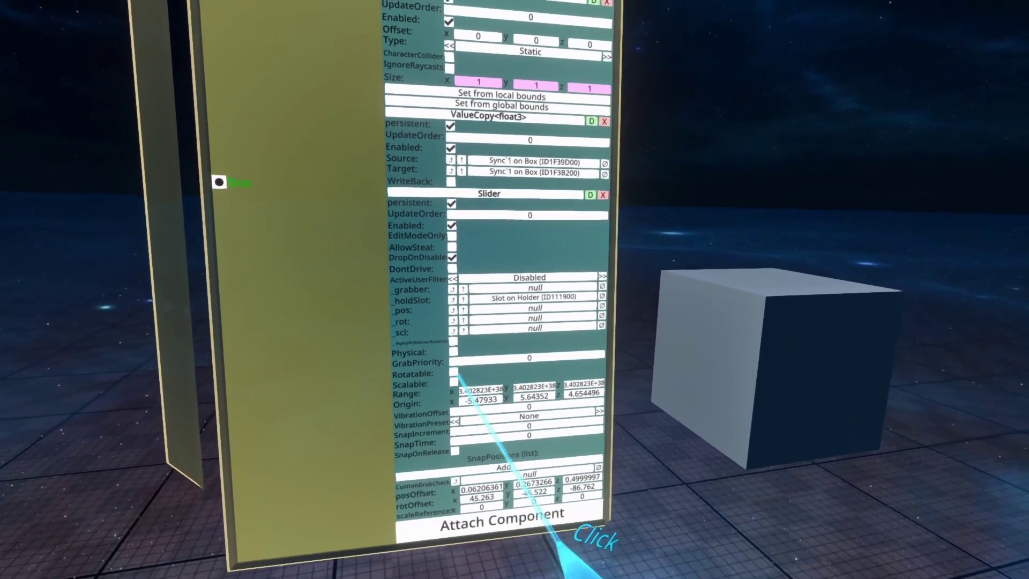
Enable Scalable on the Slider and set its Range to 0 on the x and z axes.
left_click(454, 382)
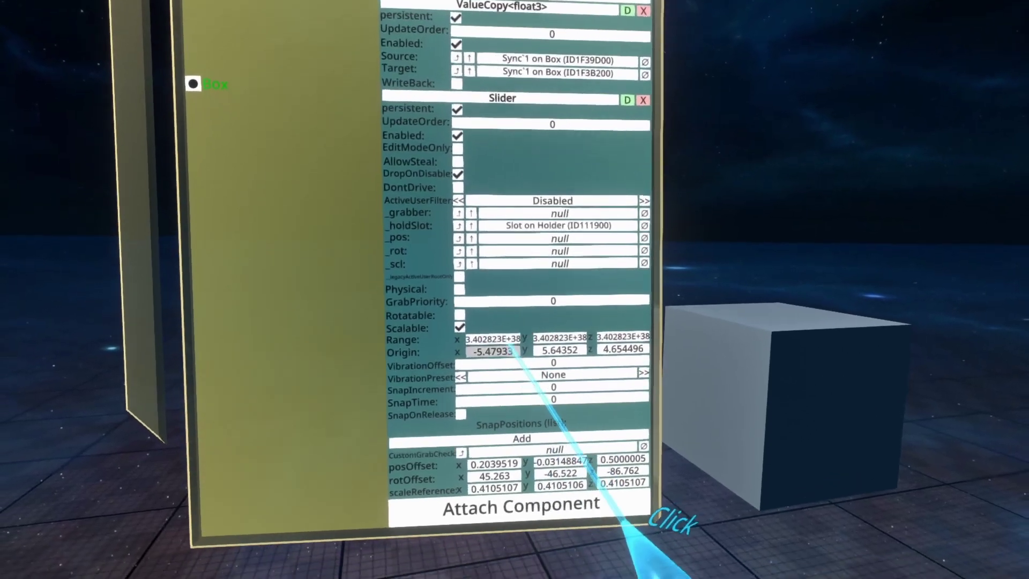
left_click(514, 351)
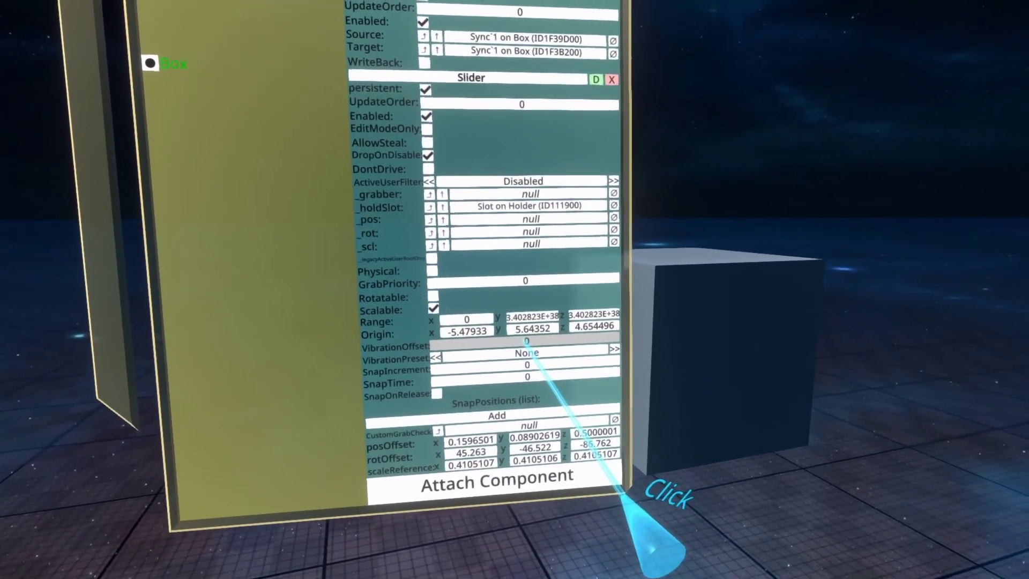
left_click(557, 303)
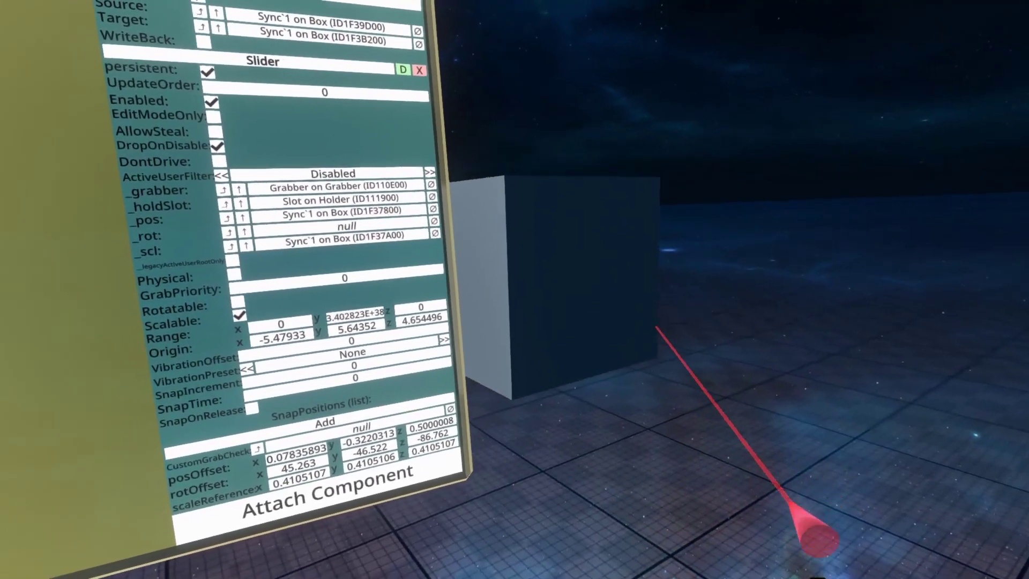
Set the Slider's y Range to 2 and slide the cube vertically to test its travel limits.
left_click_drag(656, 329, 544, 299)
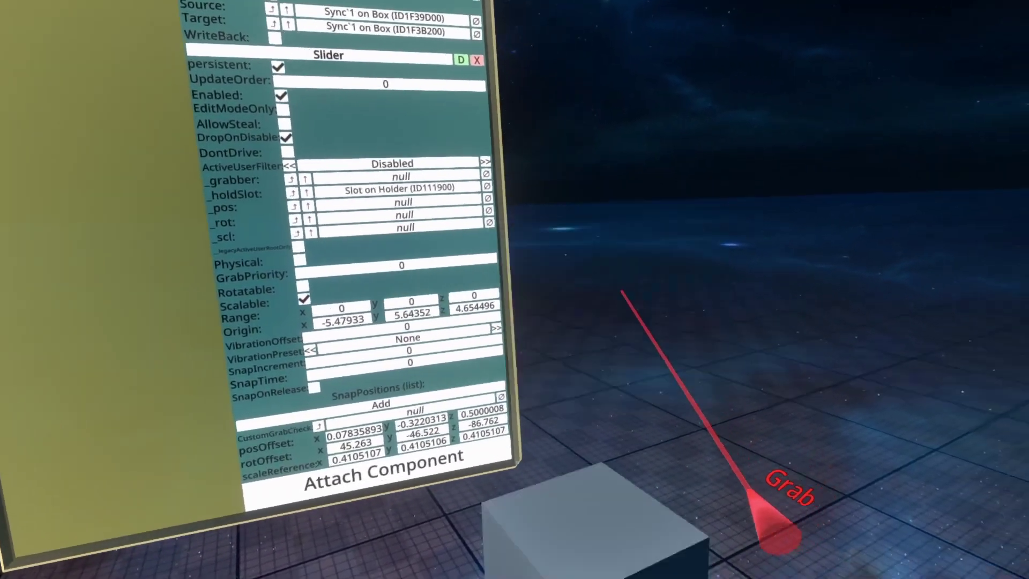
left_click_drag(586, 530, 644, 423)
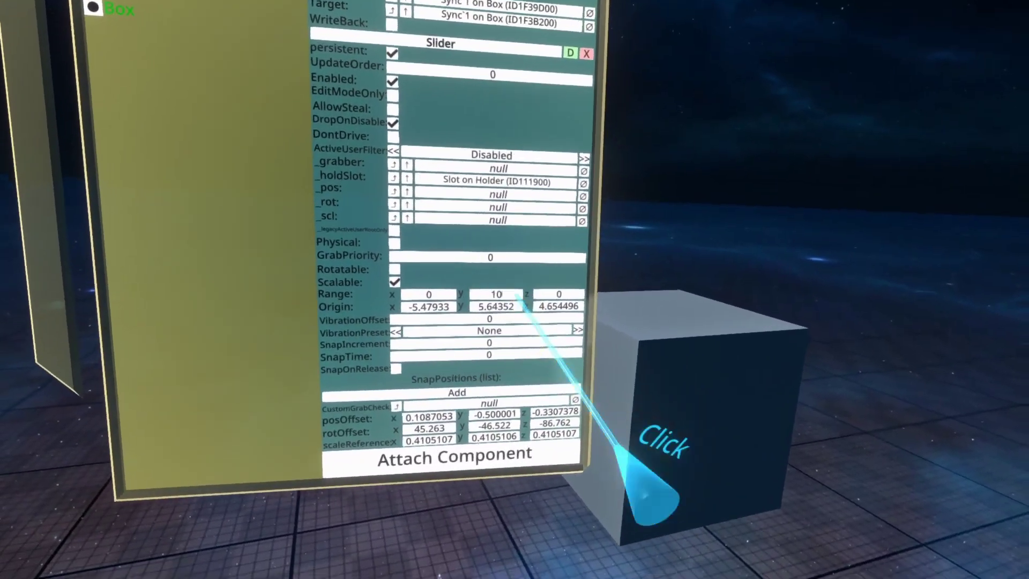
key("BackSpace")
key("Return")
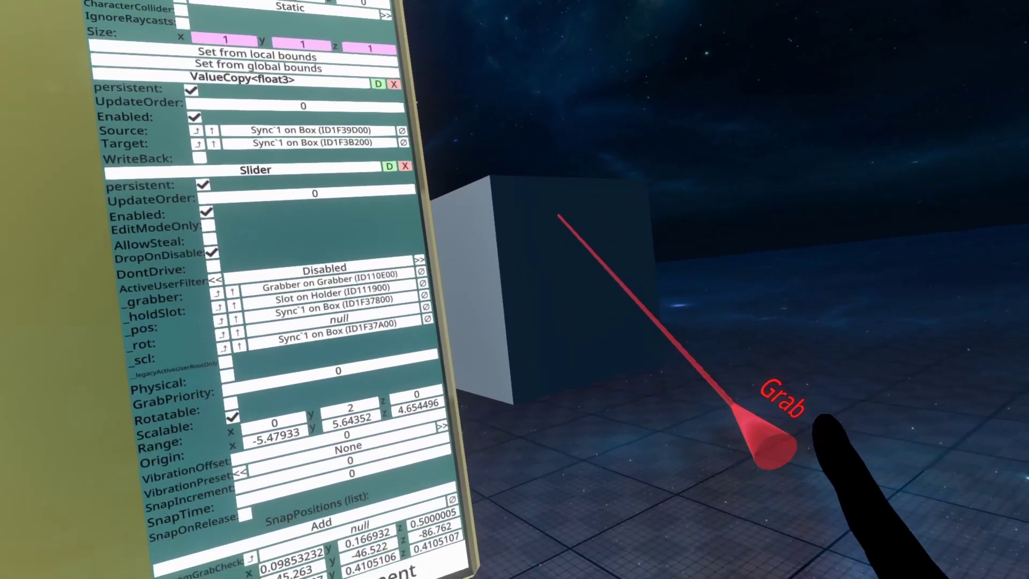
left_click_drag(602, 230, 595, 177)
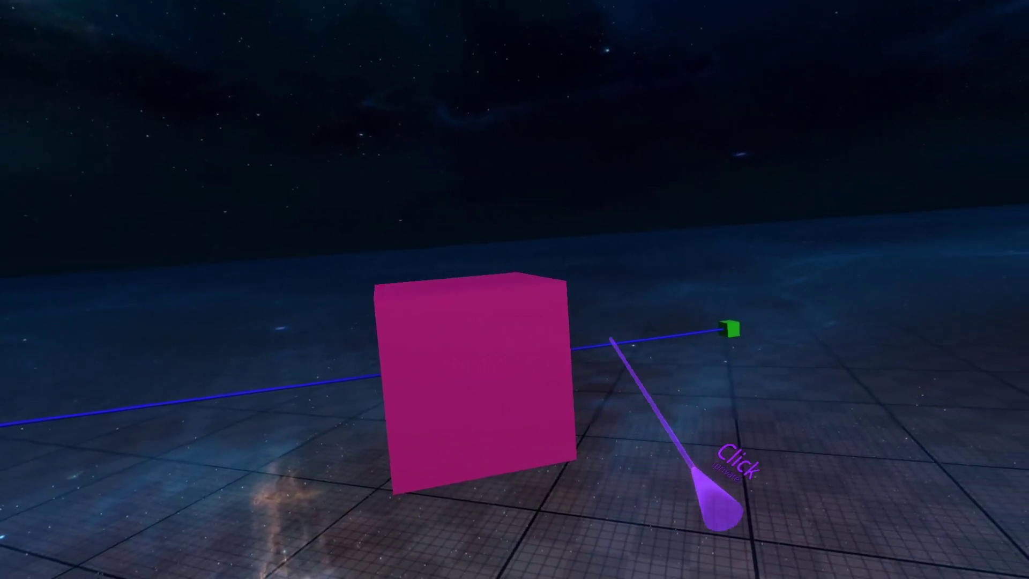
Open the Tutorials folder in the public inventory.
left_click(602, 85)
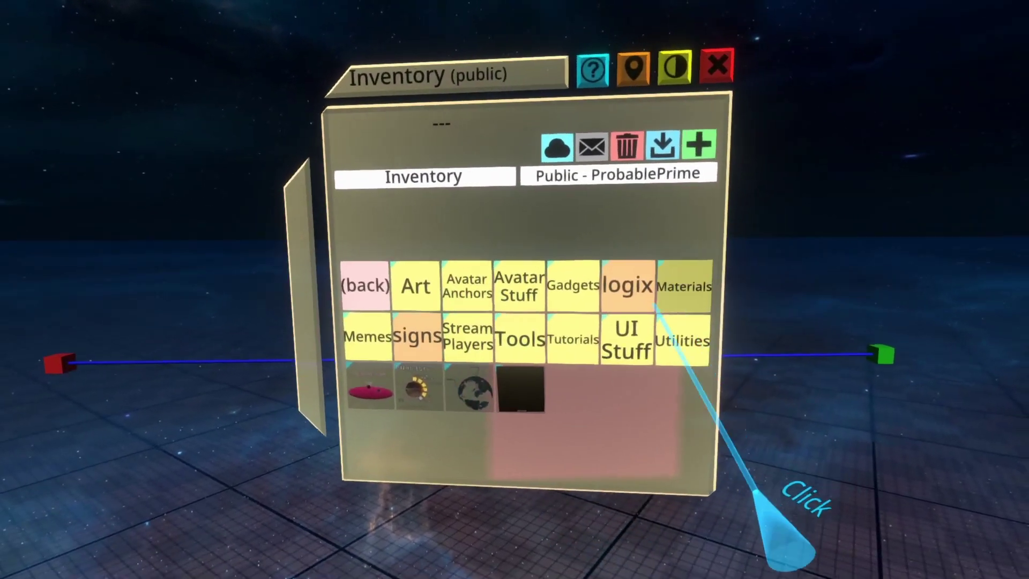
left_click(573, 339)
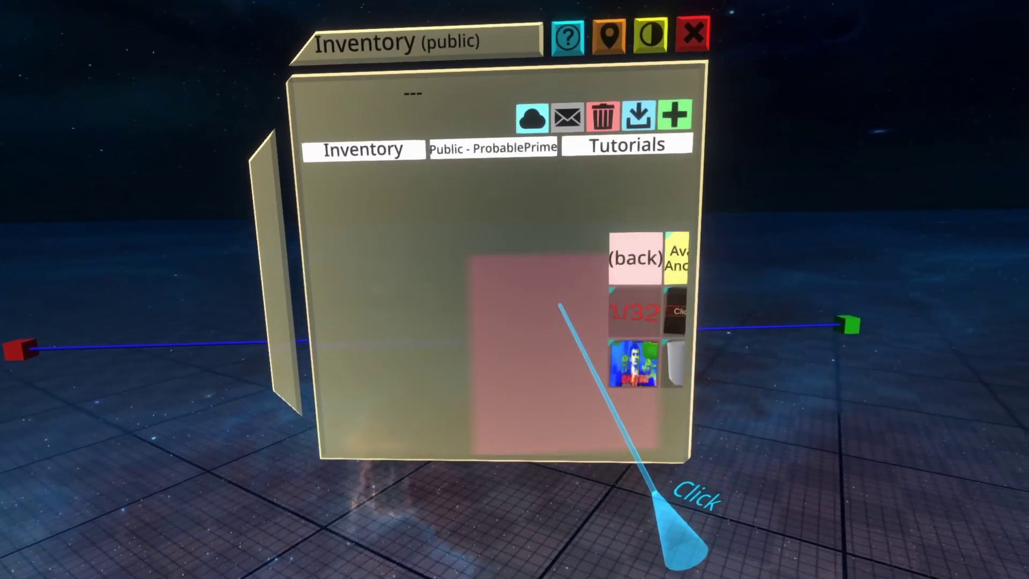
left_click(526, 346)
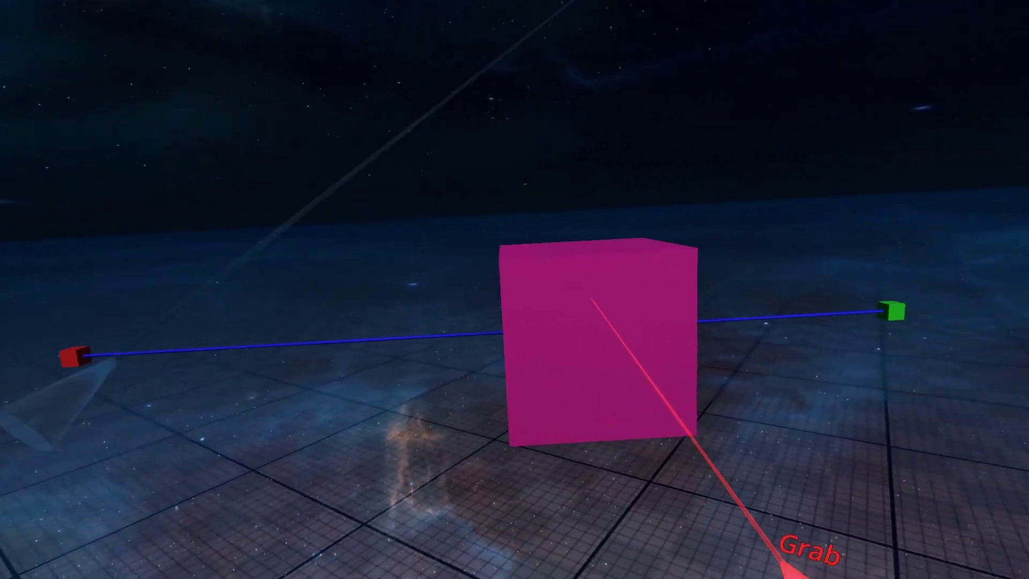
Slide the magenta box along its rail, and open its inspector at the Slider component.
left_click_drag(494, 298, 625, 345)
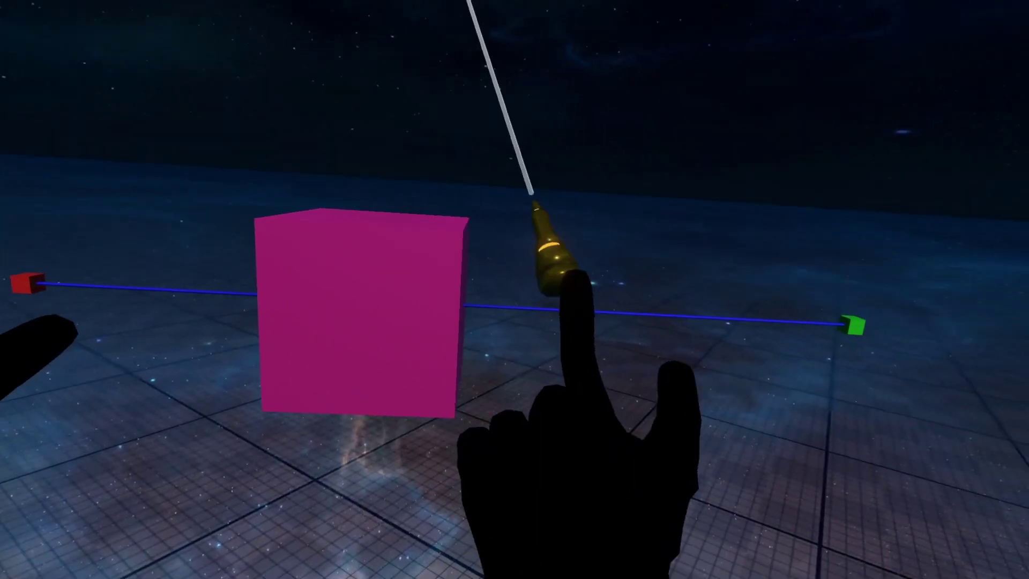
left_click(375, 322)
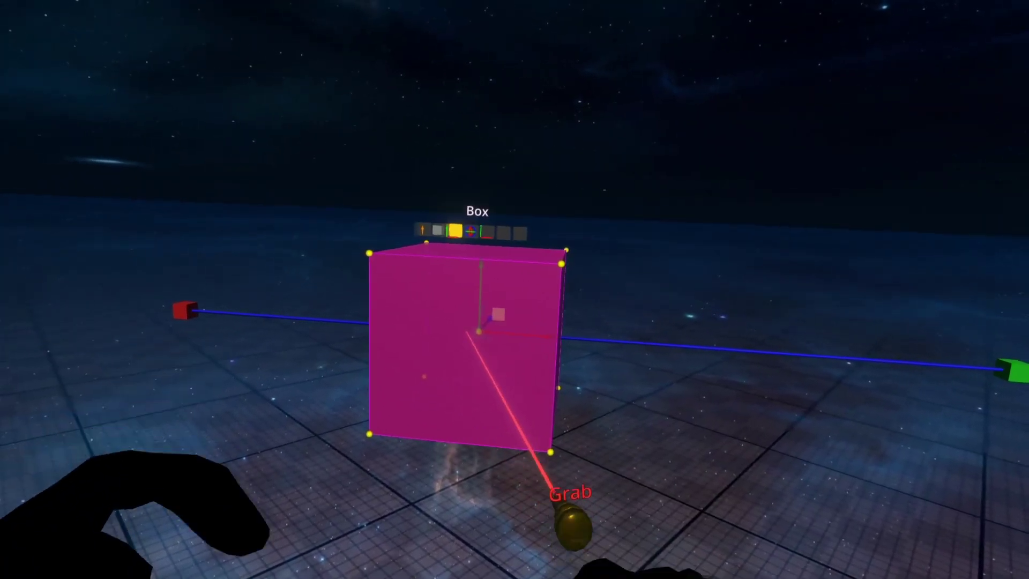
left_click(556, 384)
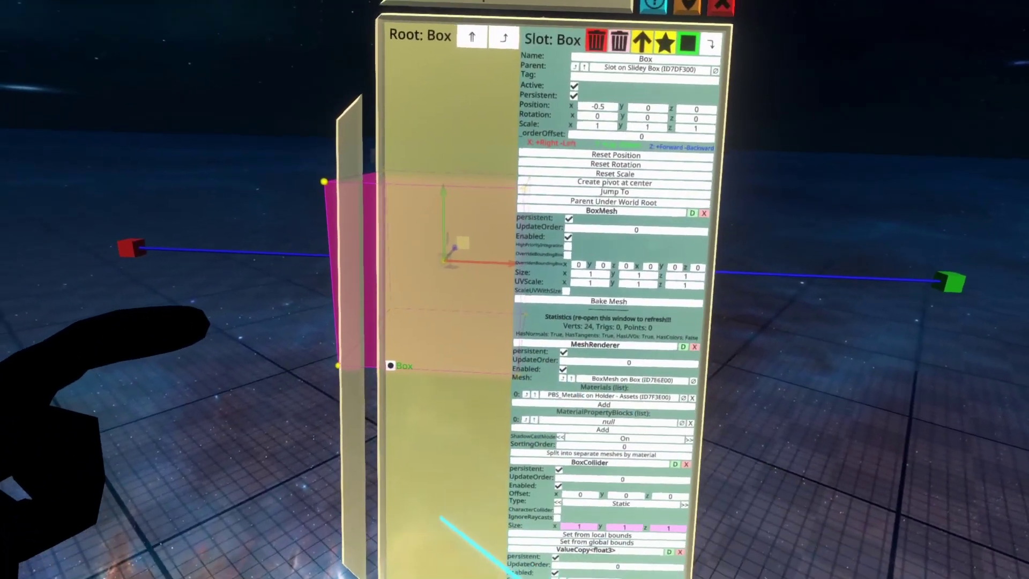
left_click_drag(587, 410, 482, 300)
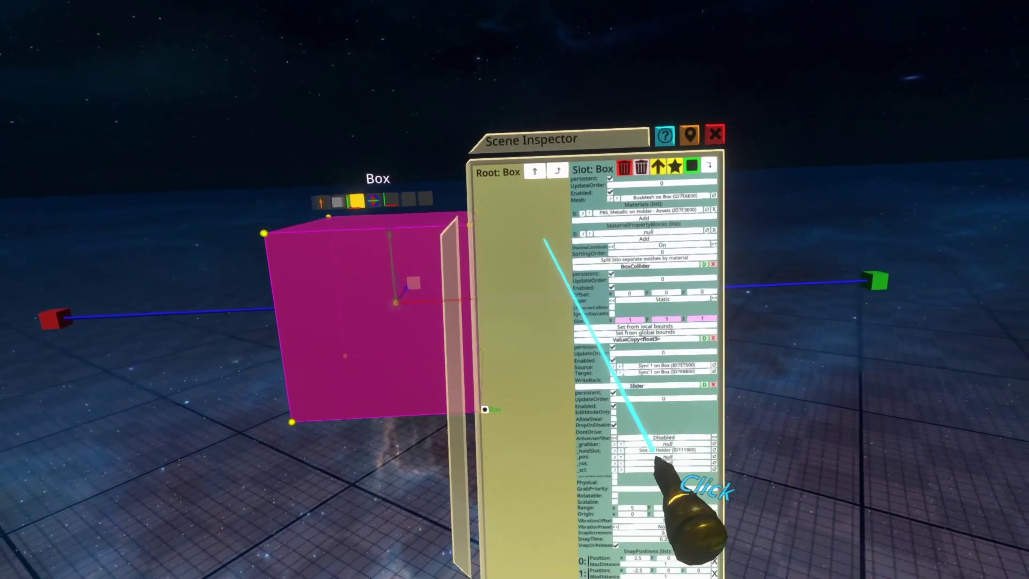
Raise the inspector's root to Slidey Box and examine its end, start and Box slots in turn.
left_click(556, 170)
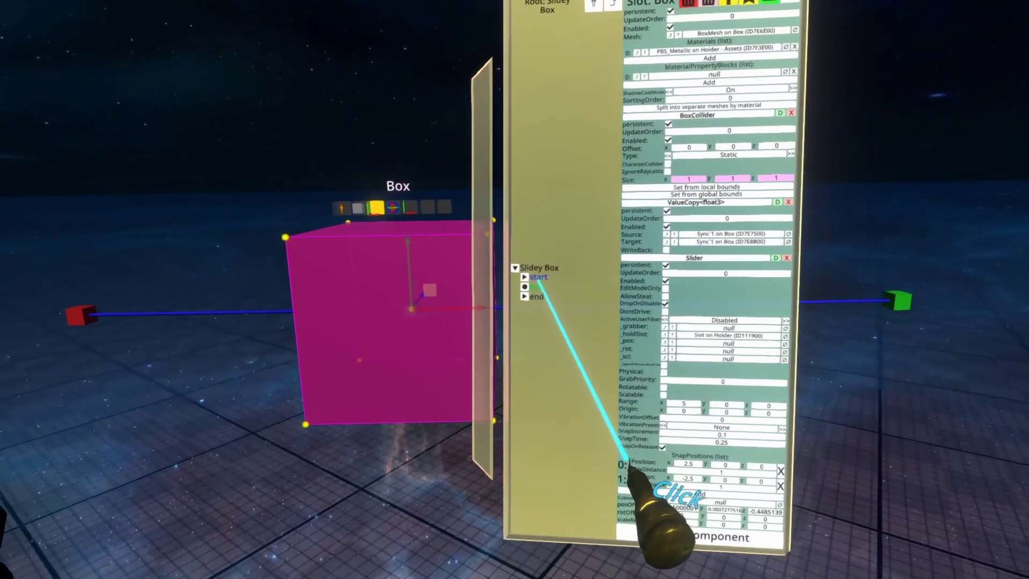
left_click(557, 277)
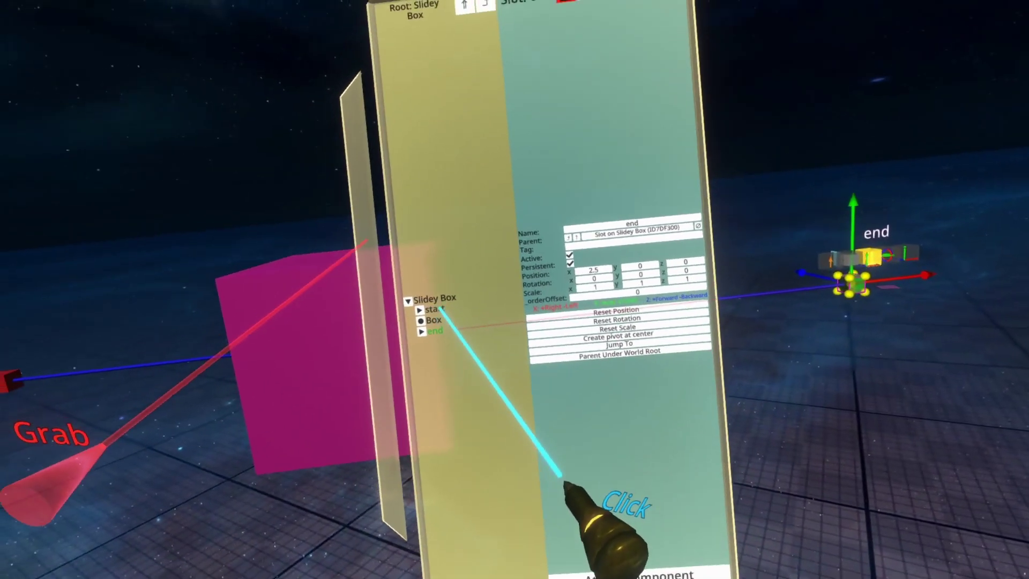
left_click(441, 310)
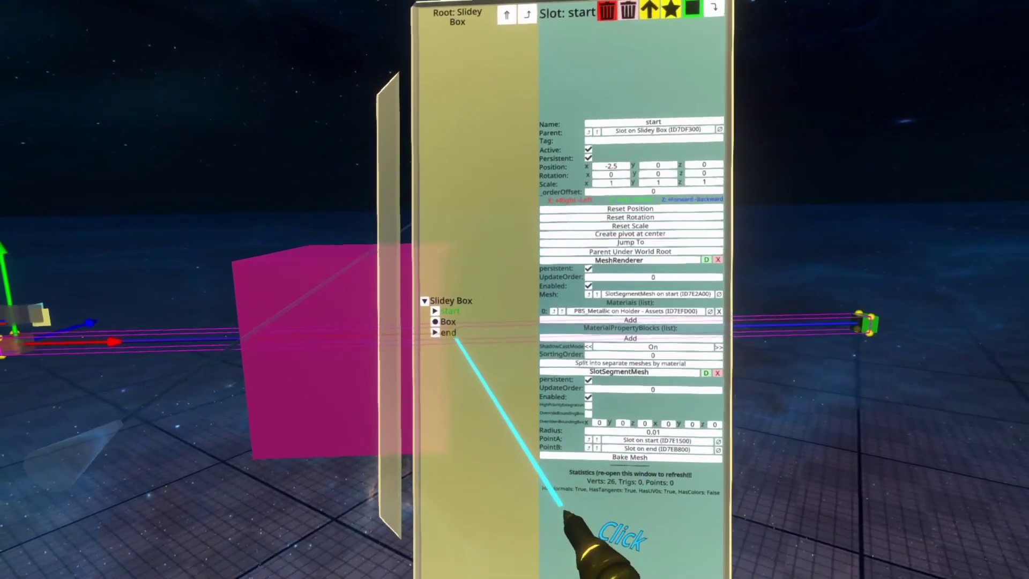
left_click(430, 313)
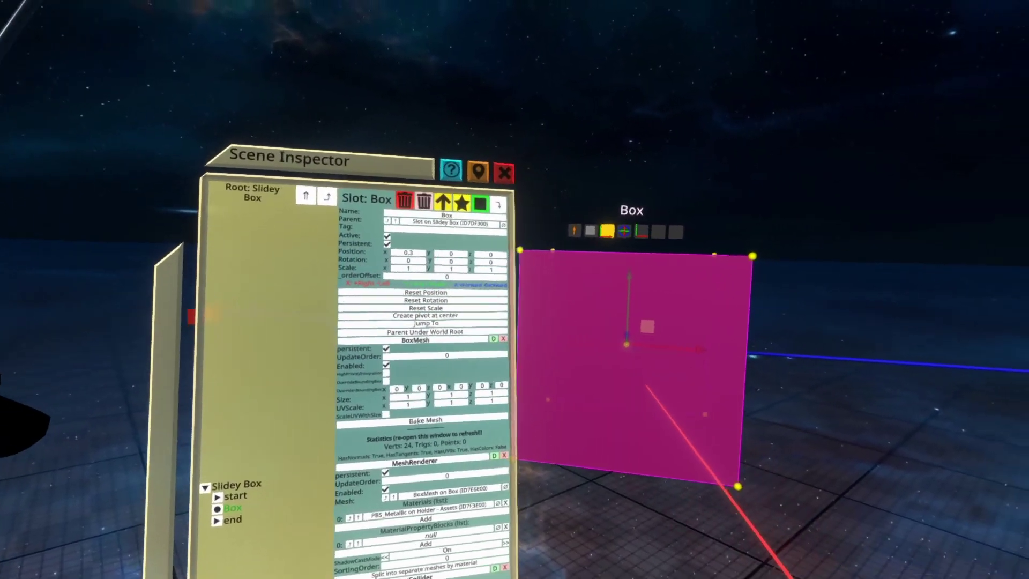
Slide the box along its rail to test its movement against the Slider's Range and SnapPositions values.
left_click_drag(647, 385, 772, 363)
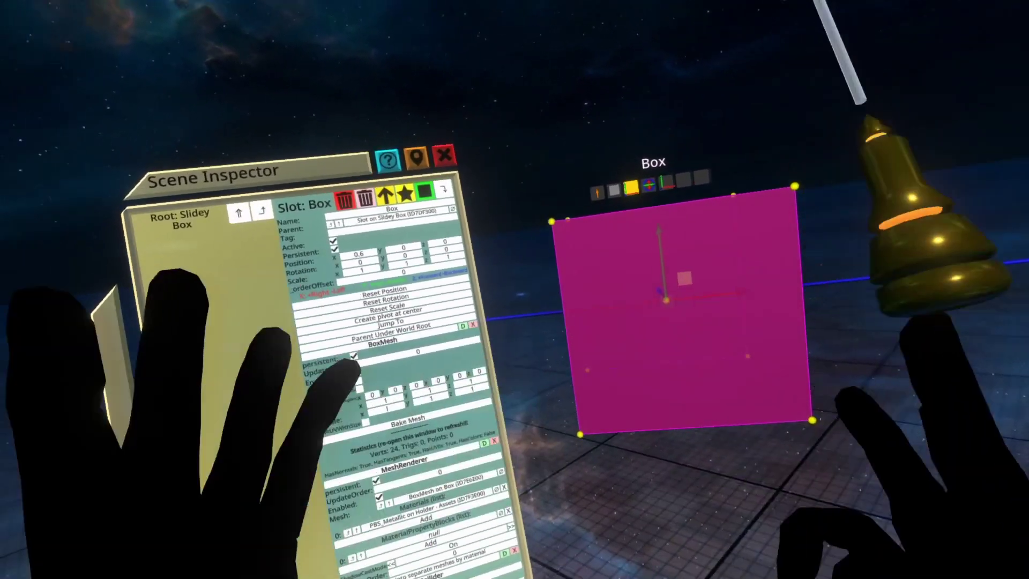
left_click(884, 231)
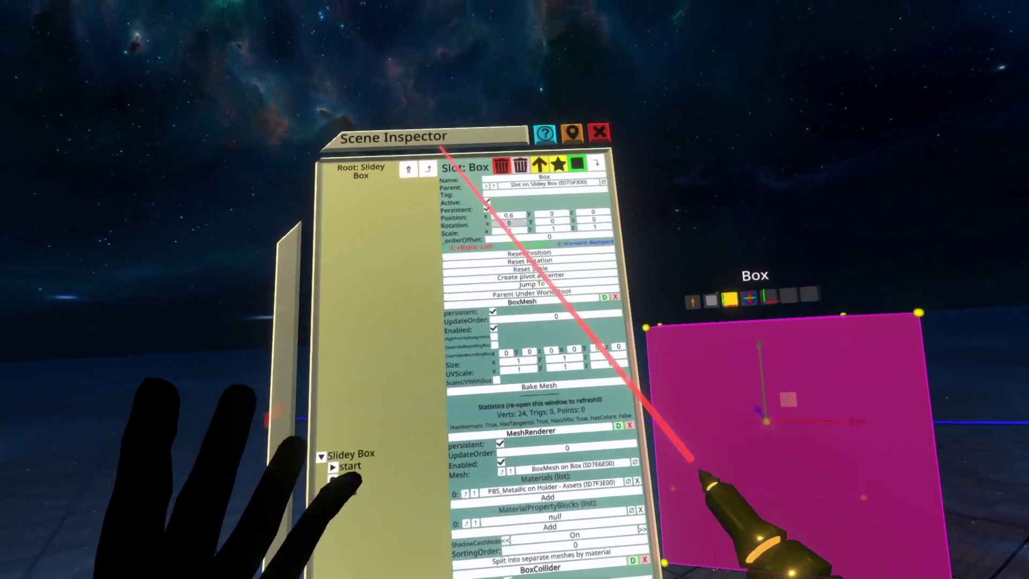
scroll(482, 321, "down", 5)
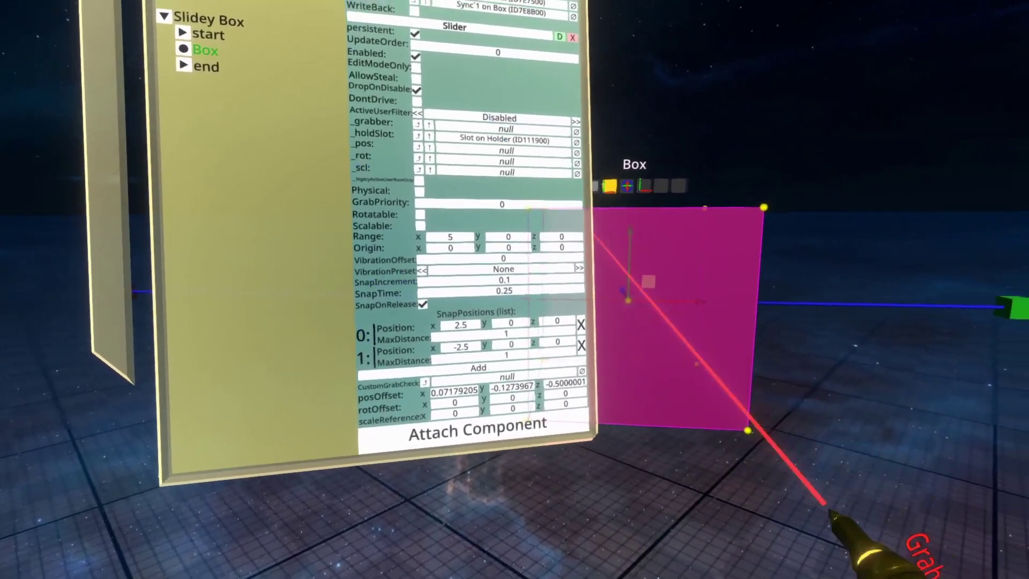
left_click_drag(589, 228, 644, 362)
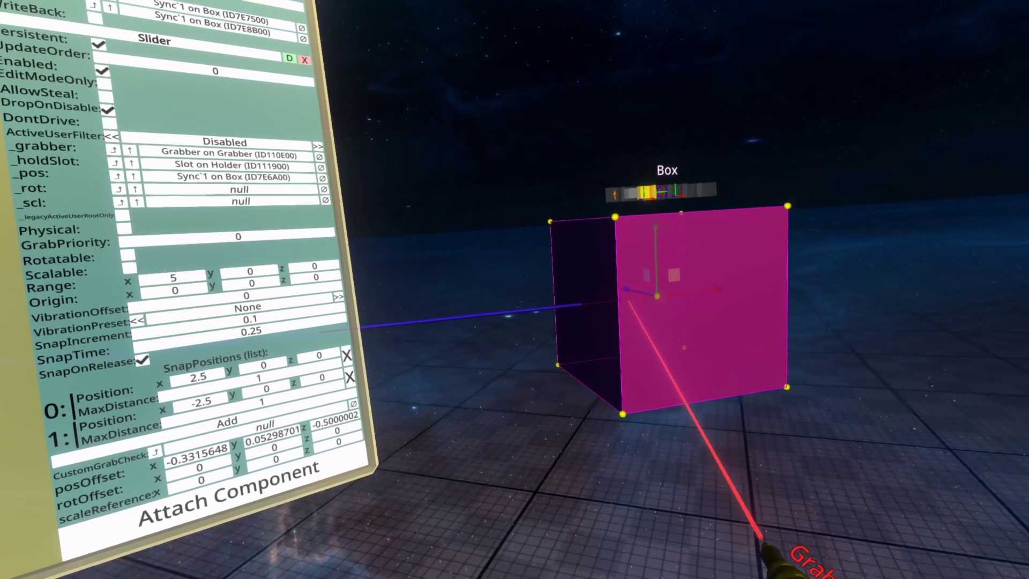
left_click_drag(625, 306, 536, 300)
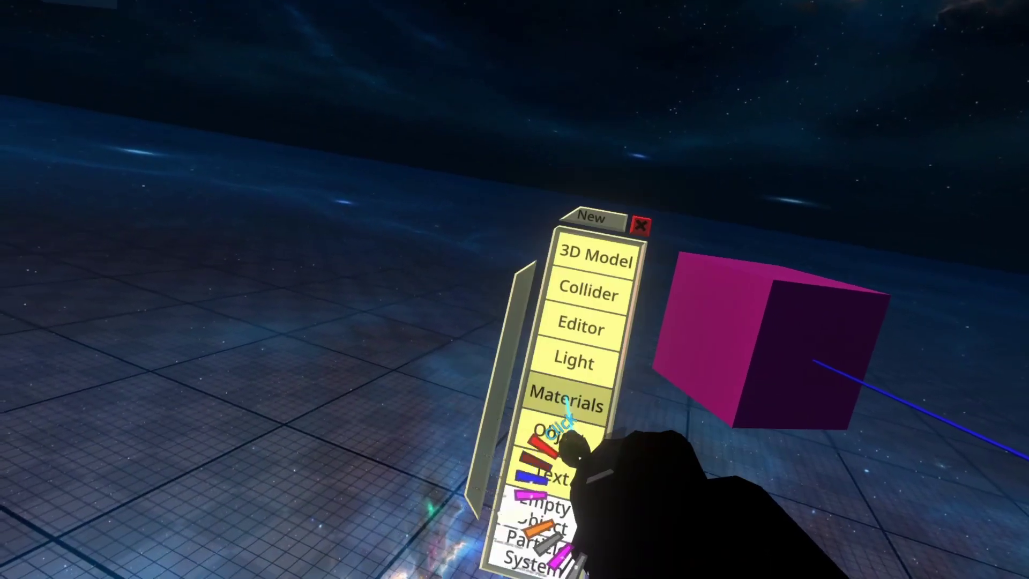
Create a slider object and move its handle along the track.
left_click(538, 431)
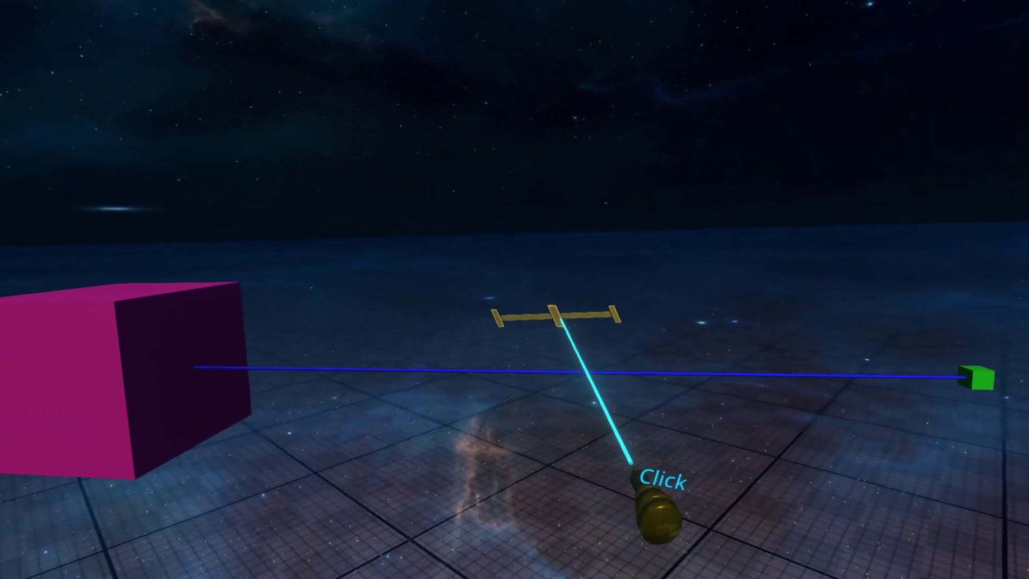
left_click(502, 308)
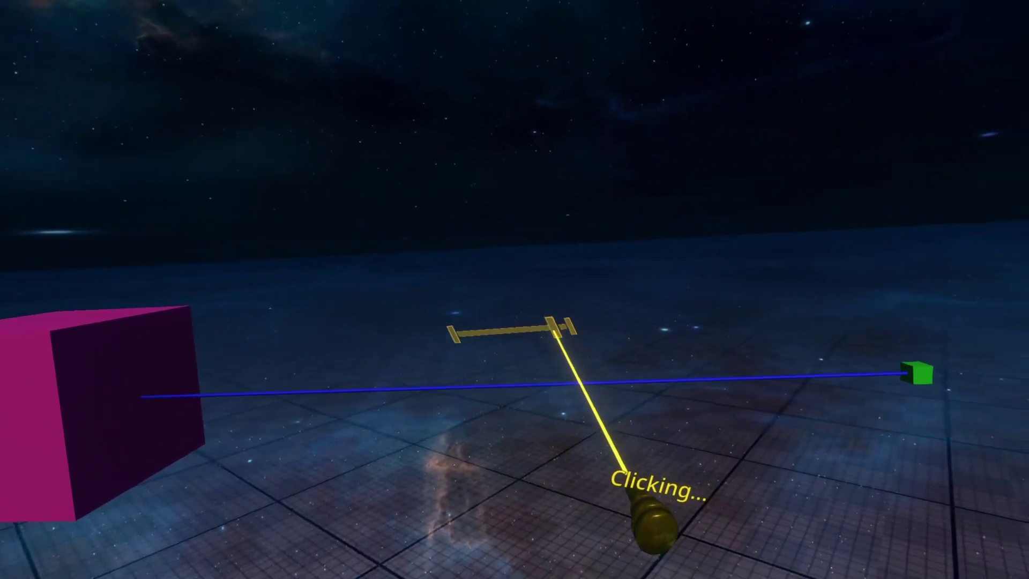
left_click(527, 326)
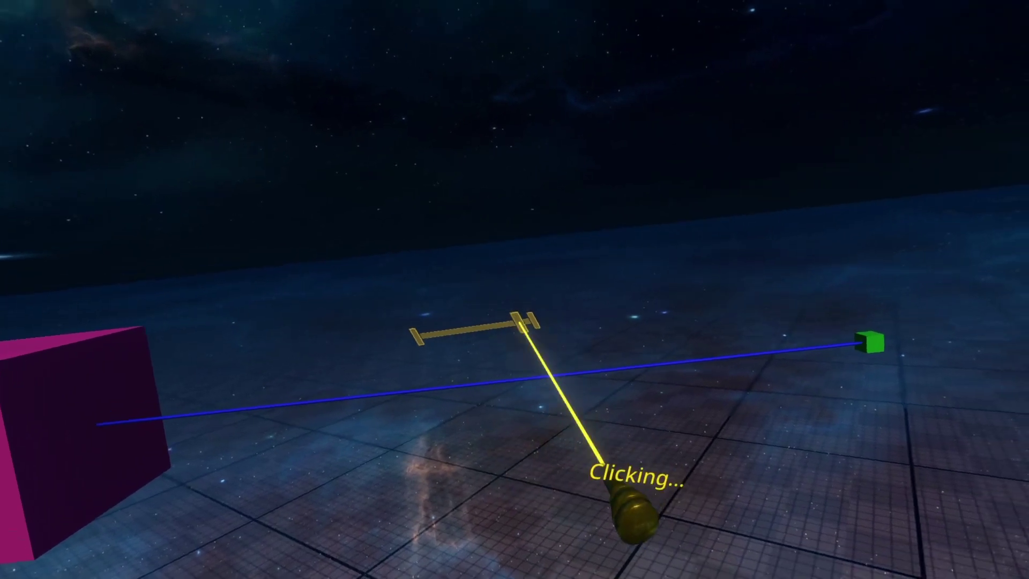
left_click_drag(527, 325, 557, 324)
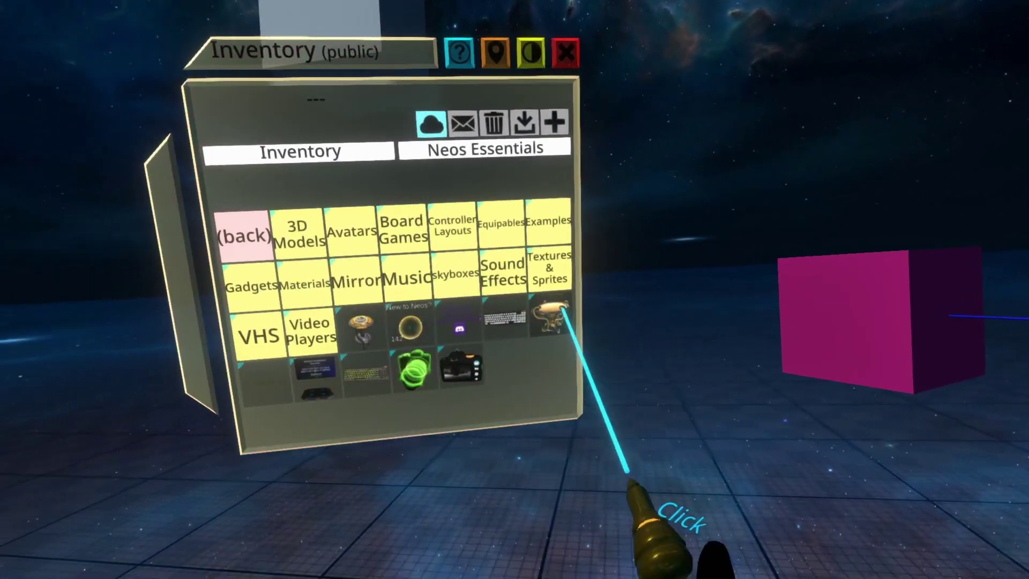
Spawn the Session Joiner from the Neos Essentials folder and open an inspector on its base.
left_click(645, 353)
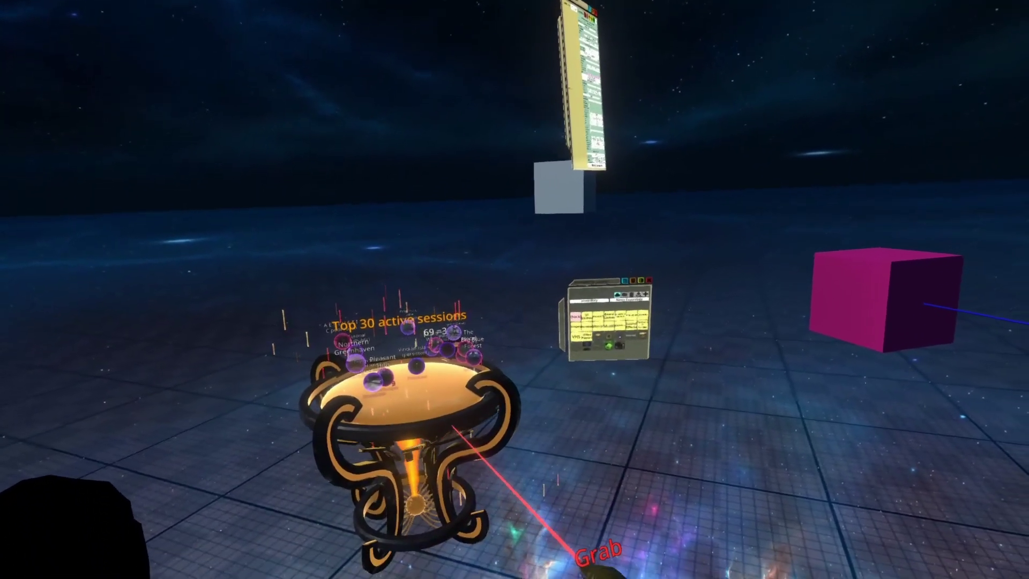
left_click(453, 426)
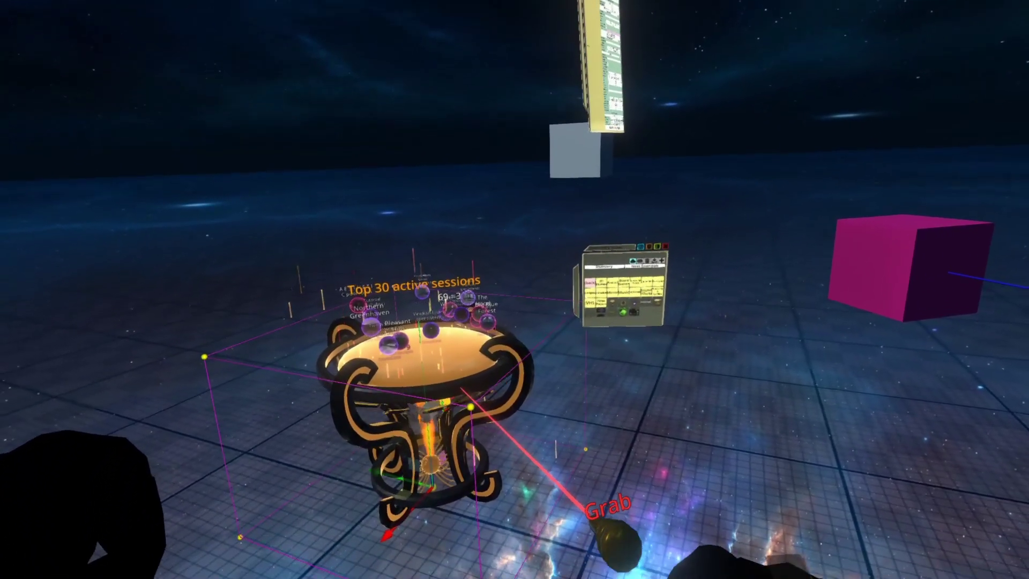
right_click(641, 486)
left_click(765, 496)
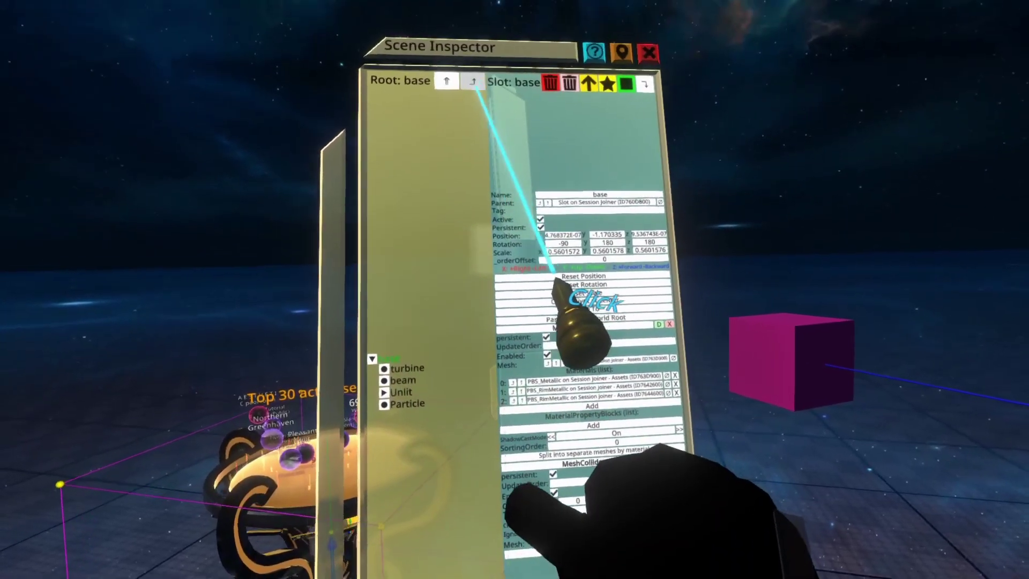
Go up to the Session Joiner parent slot and examine its Slider component.
left_click(473, 81)
left_click(416, 335)
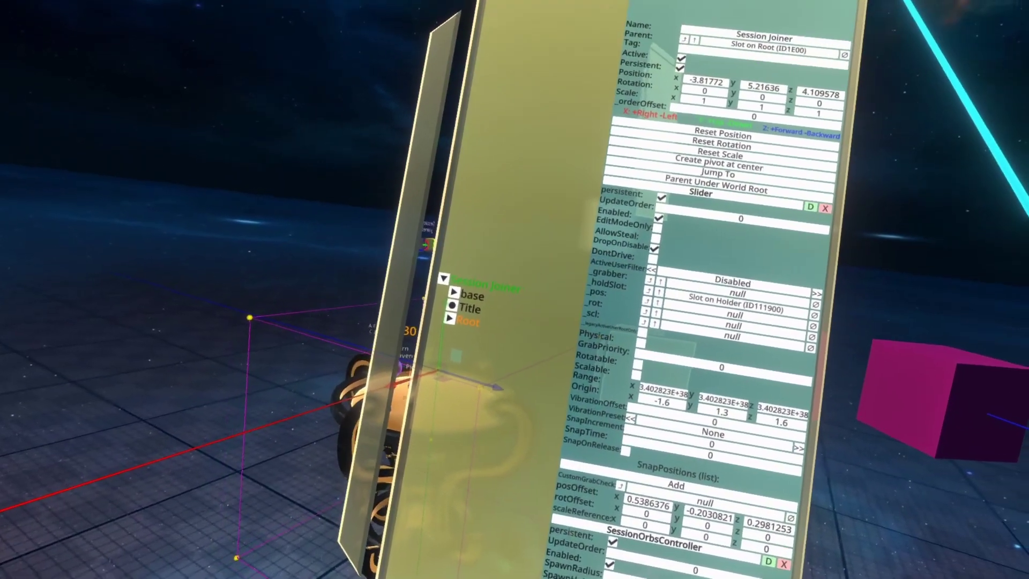
left_click_drag(482, 300, 617, 177)
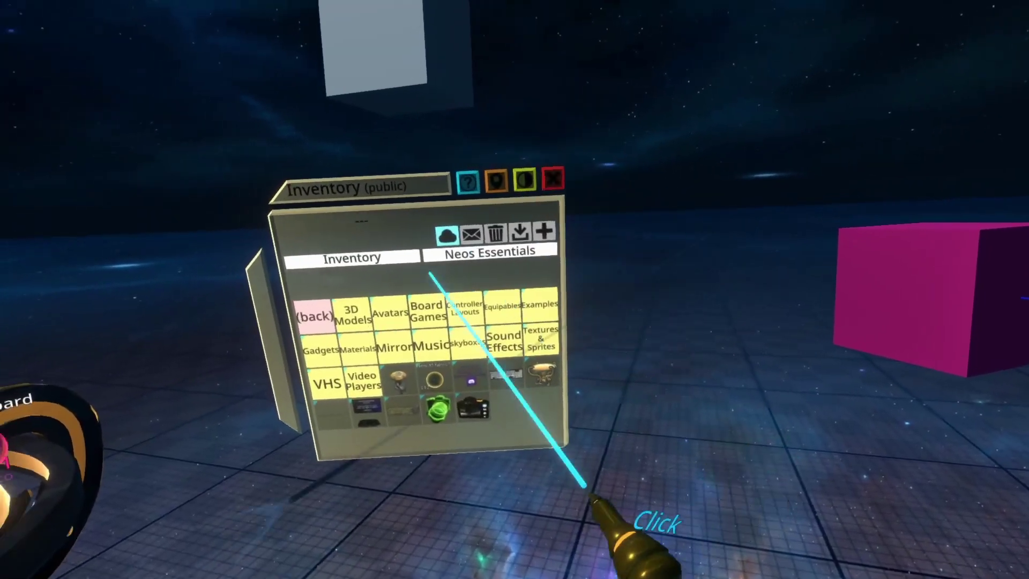
Browse to the Public - ProbablePrime inventory folder, and close the leftover Box inspector.
left_click(356, 259)
left_click(509, 304)
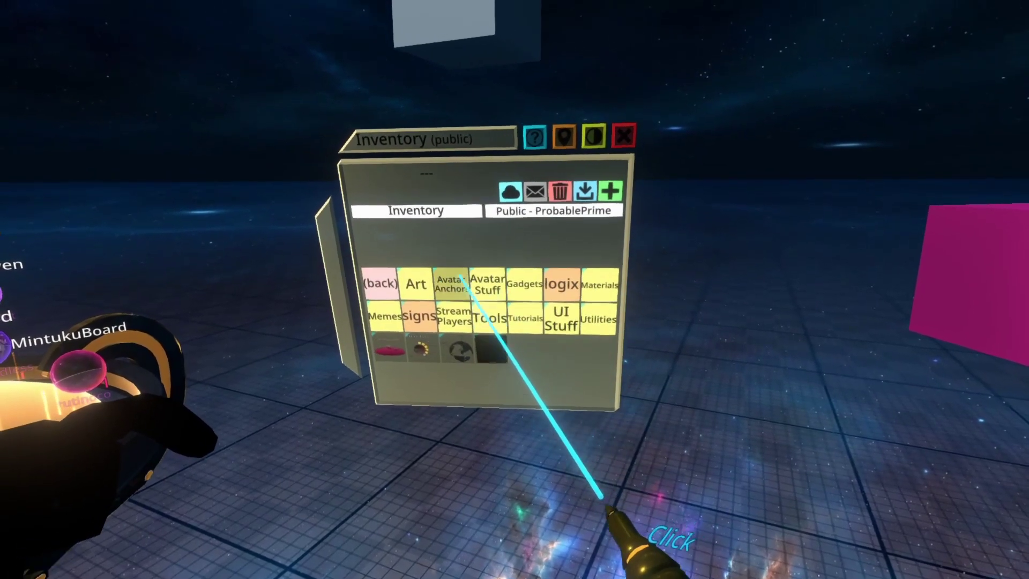
key("Escape")
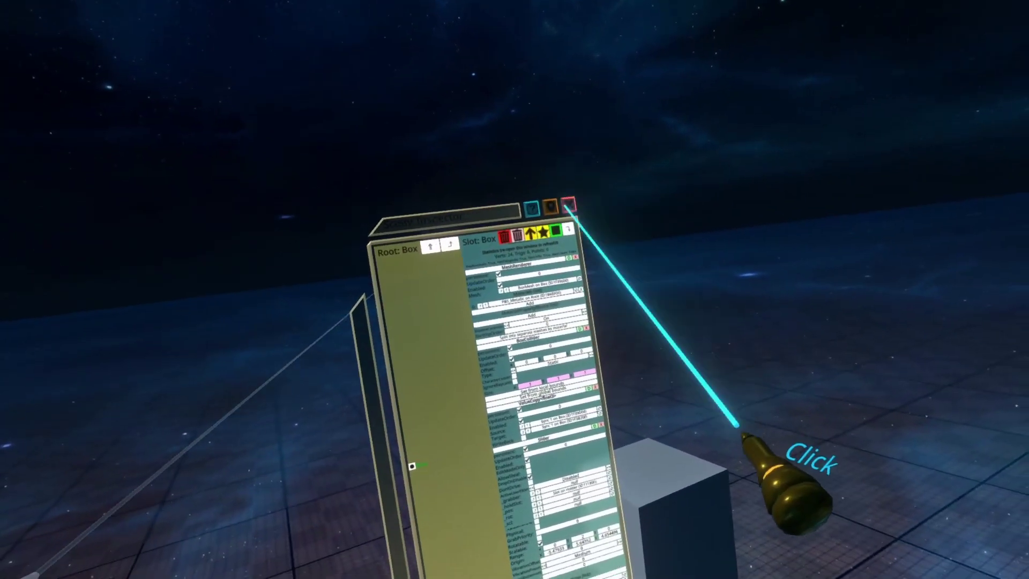
left_click(577, 216)
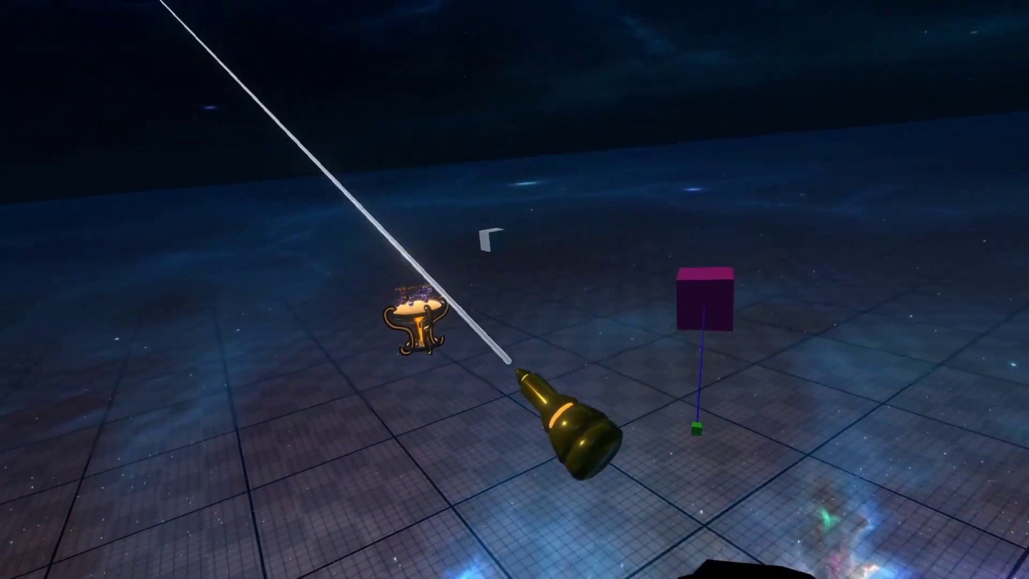